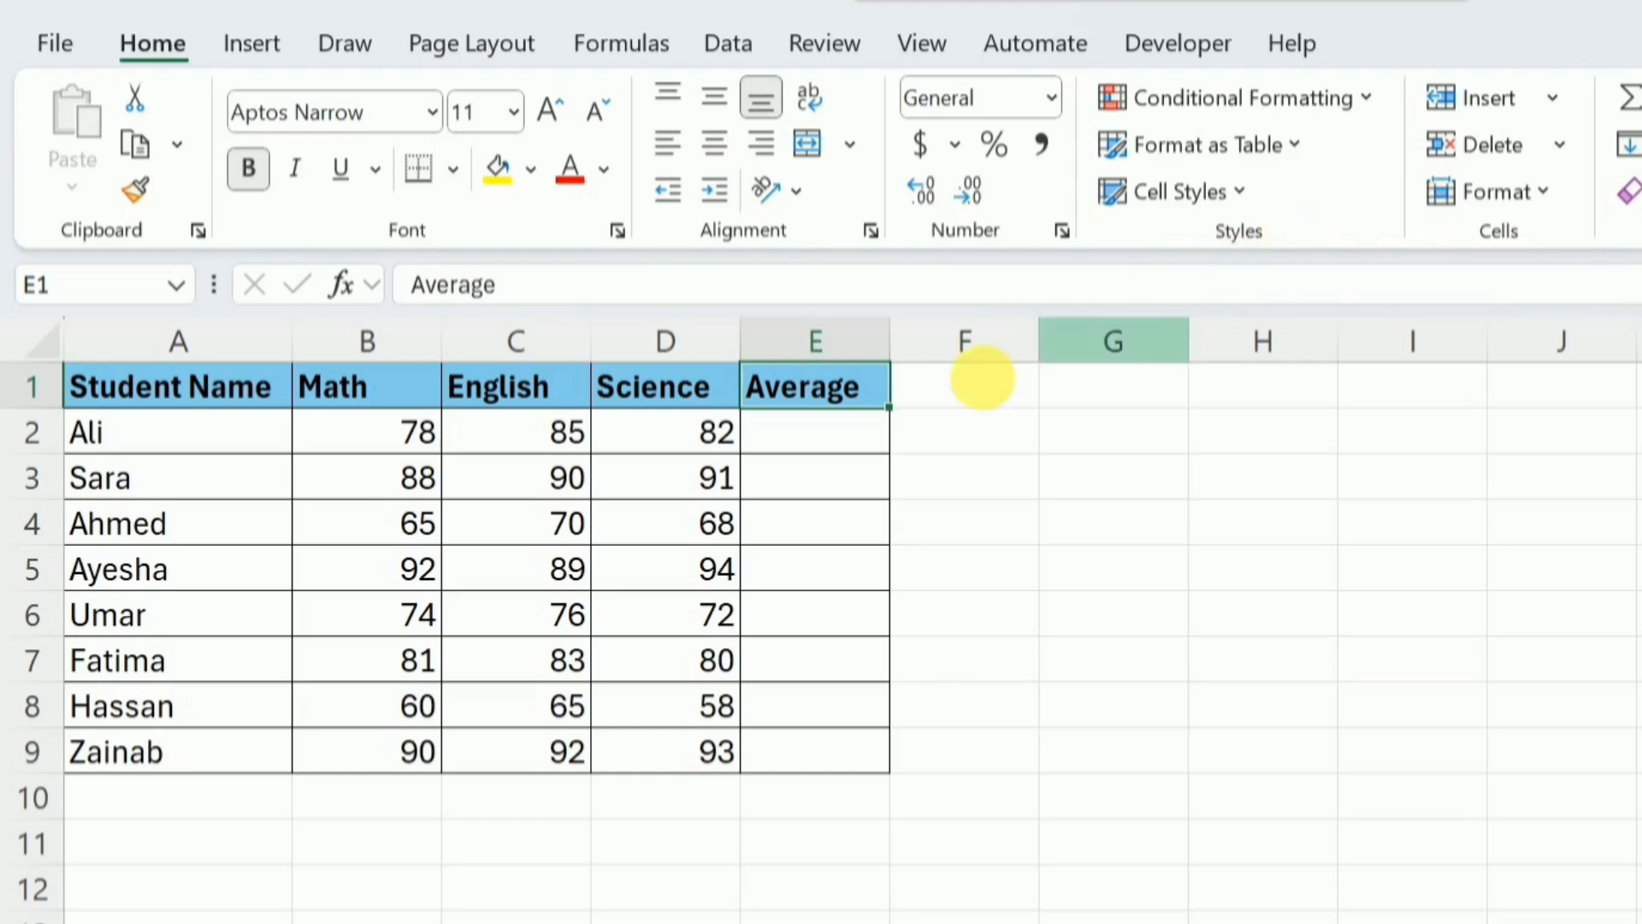
Enter the formula =(78+85+82)/3 in cell E2 to average the first student's marks from typed numbers
click(863, 451)
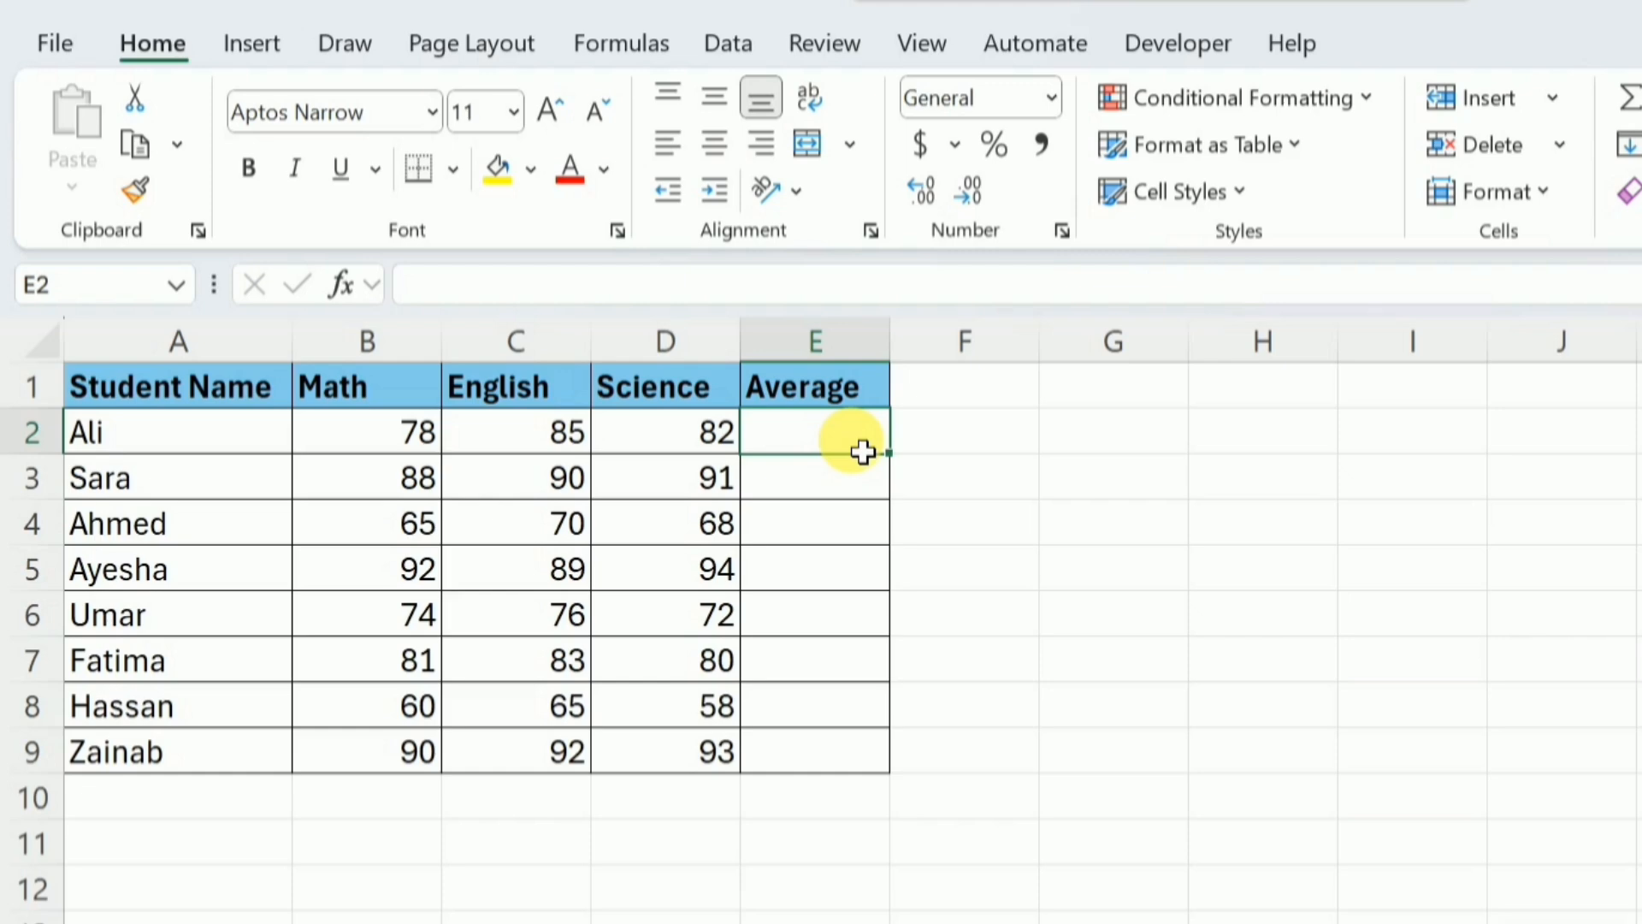
text(=)
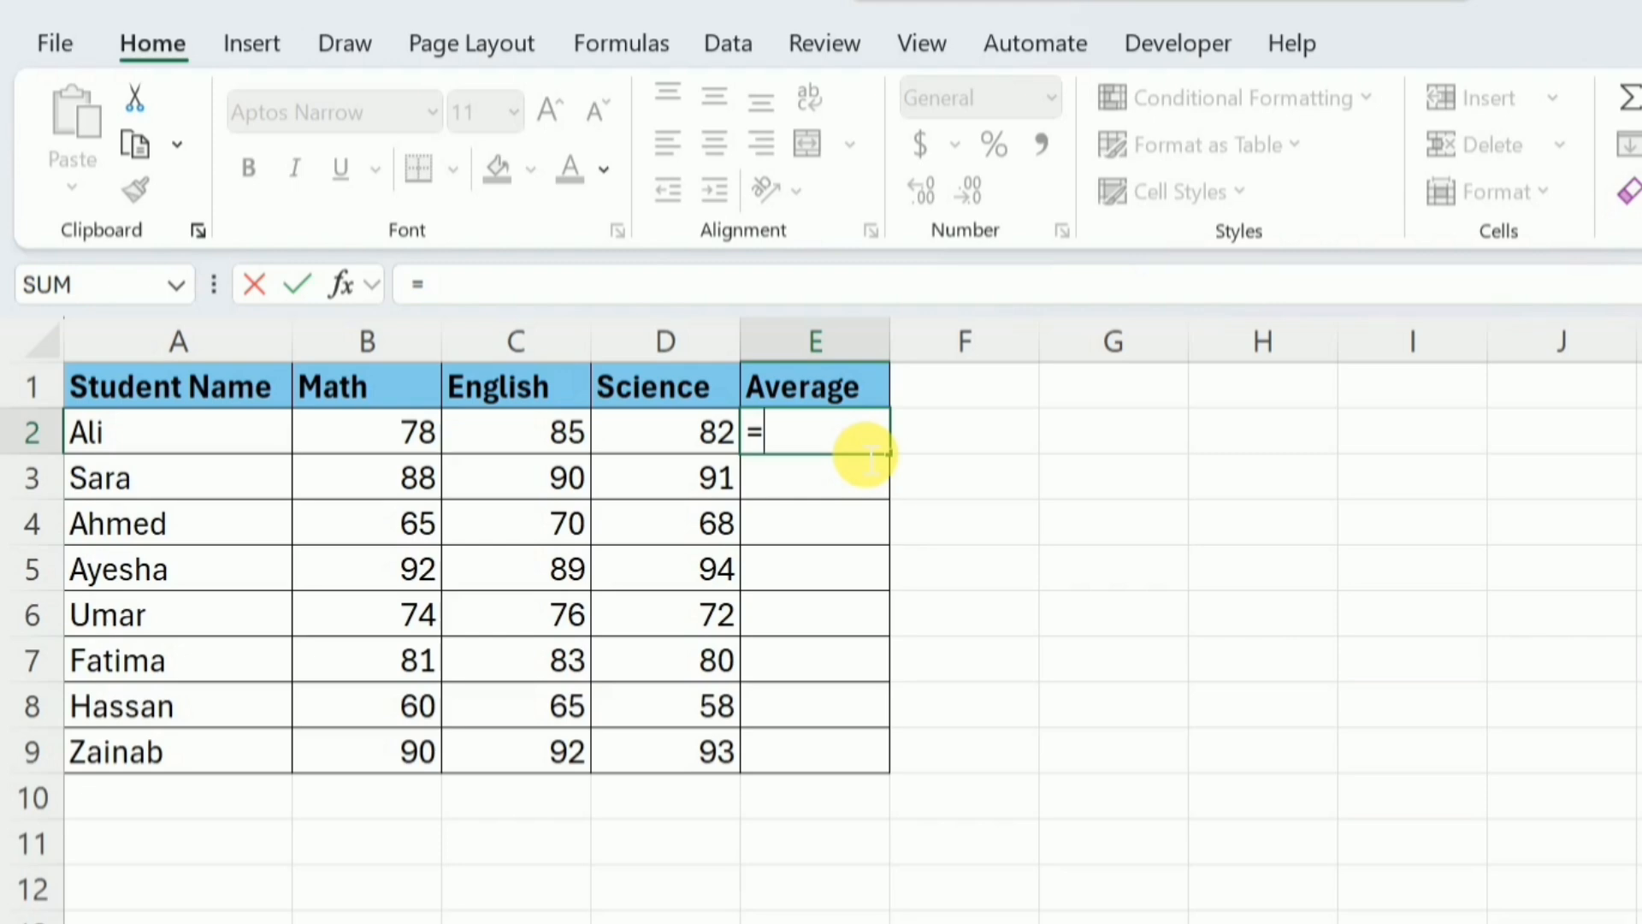
text(78)
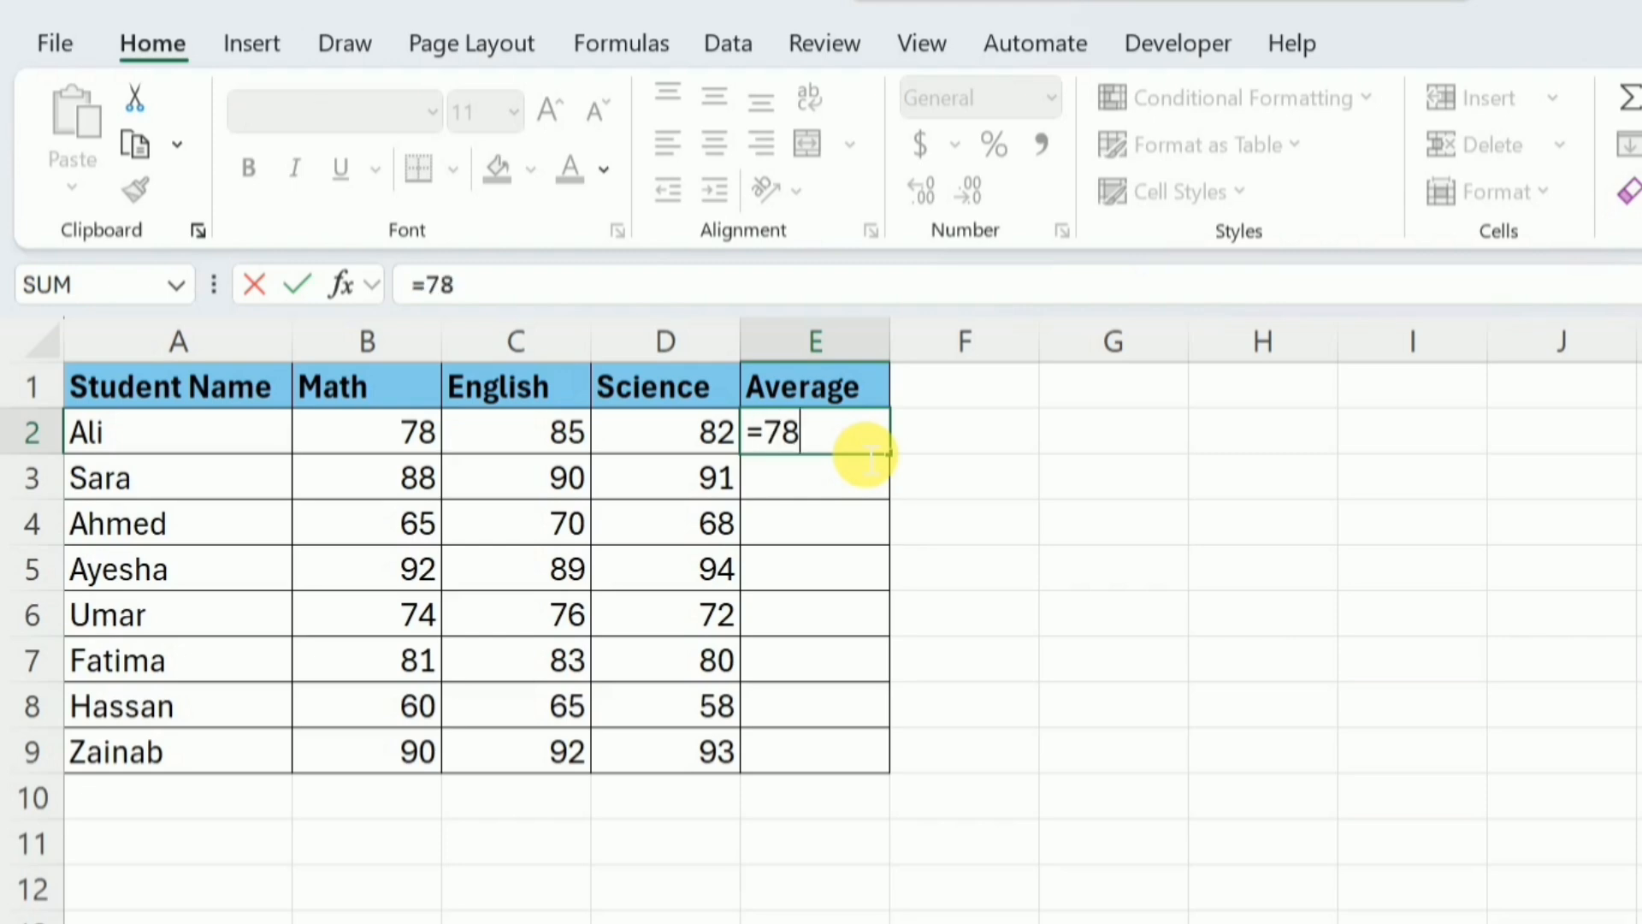
text(+85+)
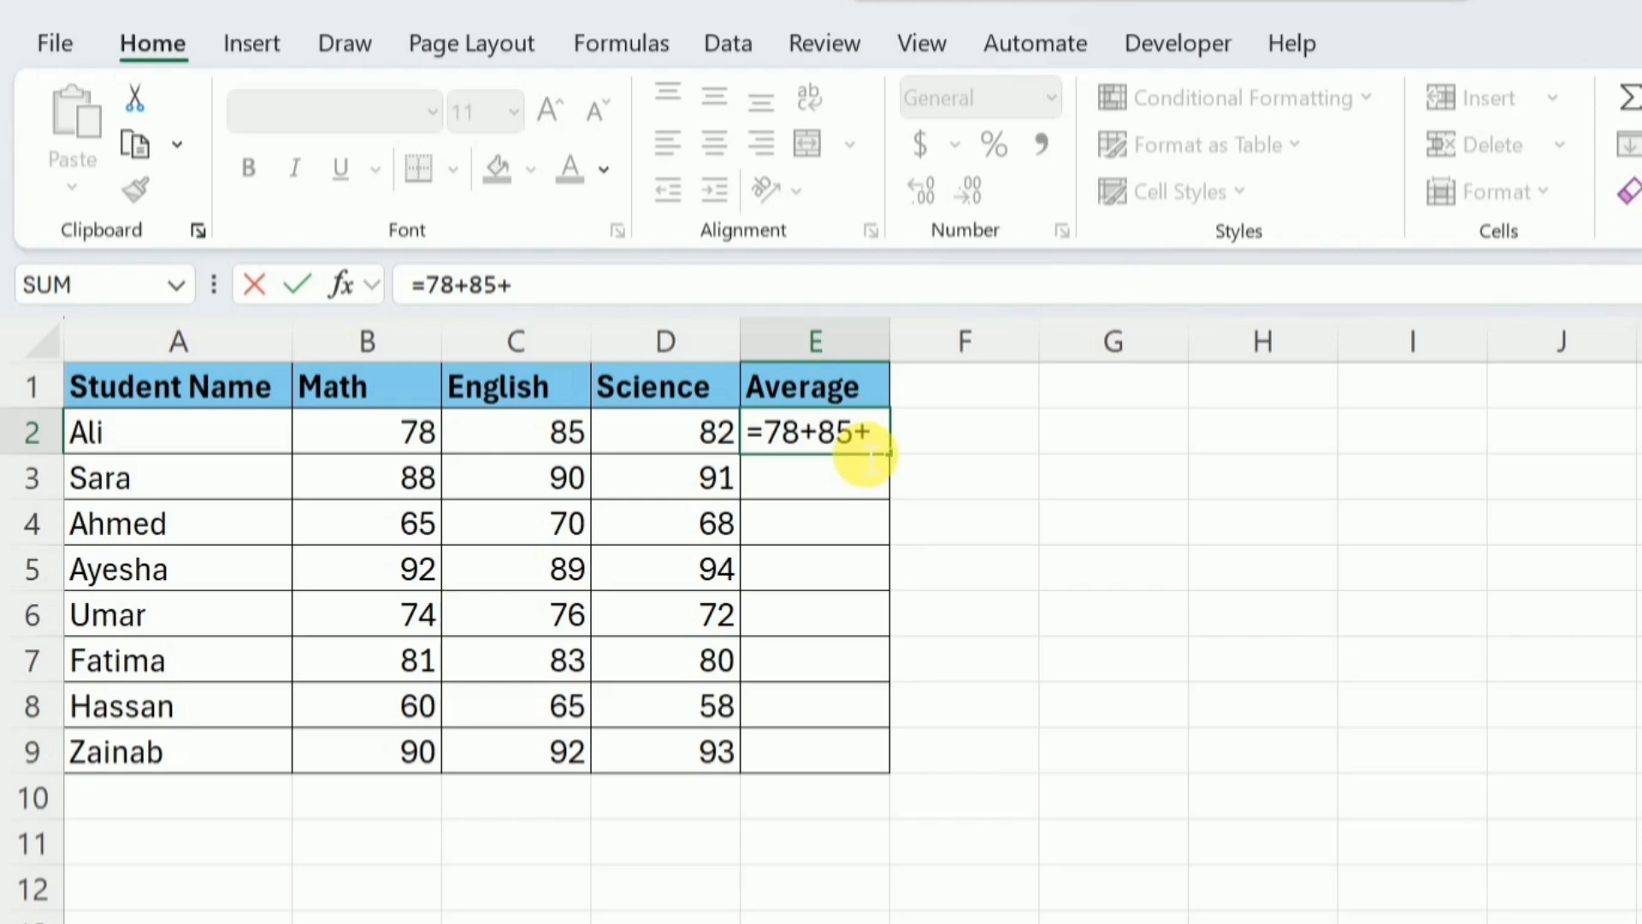
text(82))
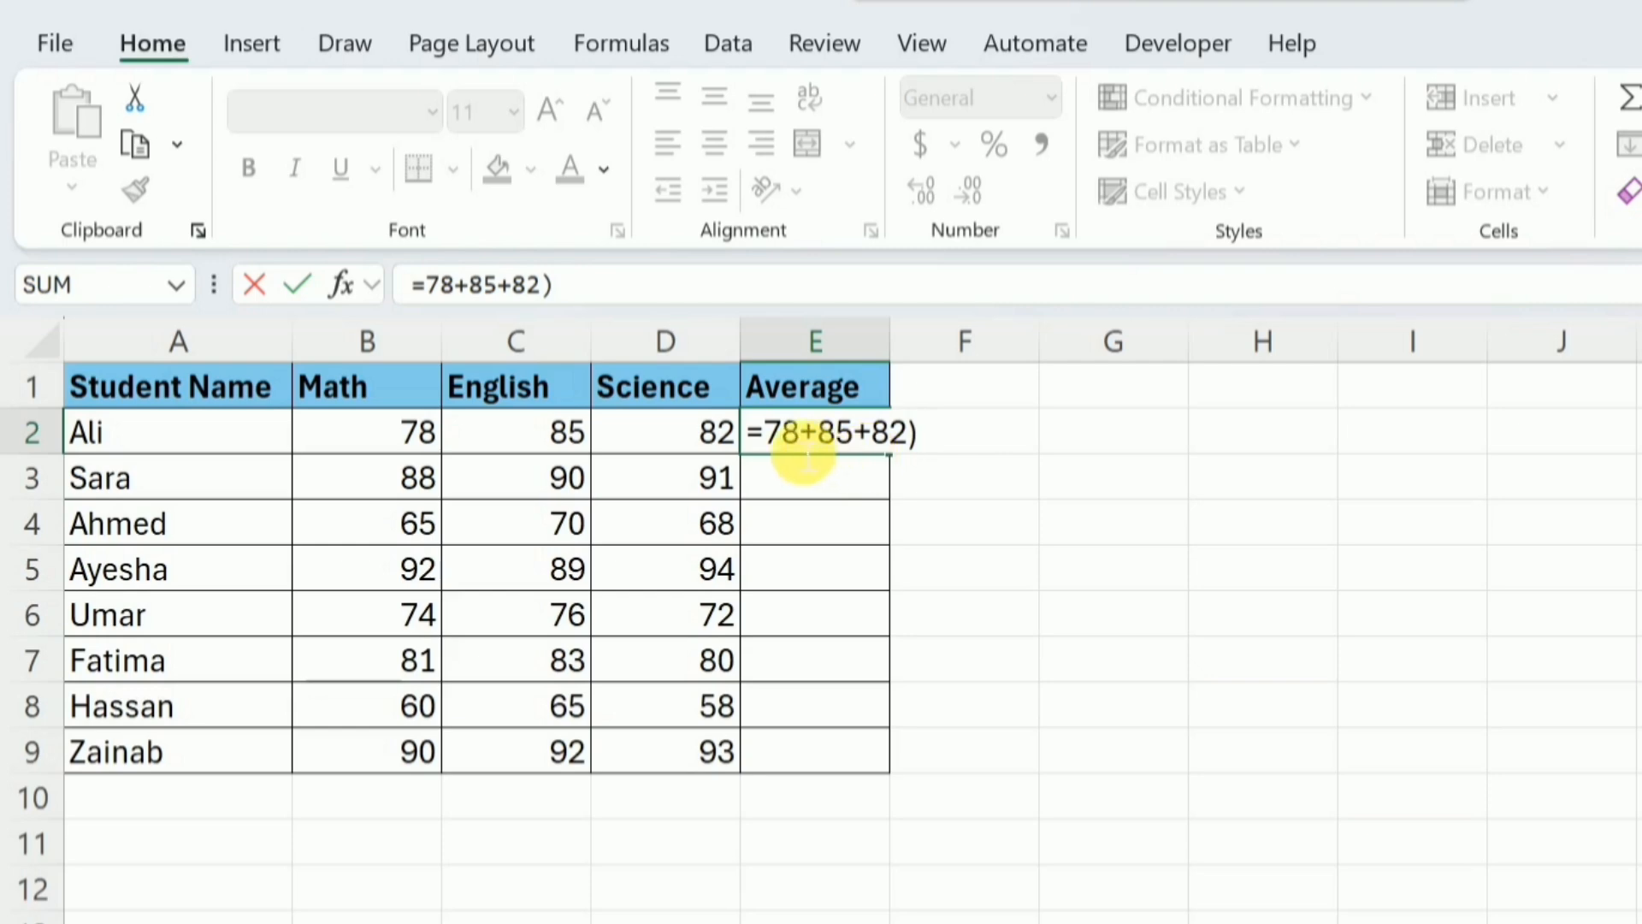
click(776, 436)
text(()
click(587, 299)
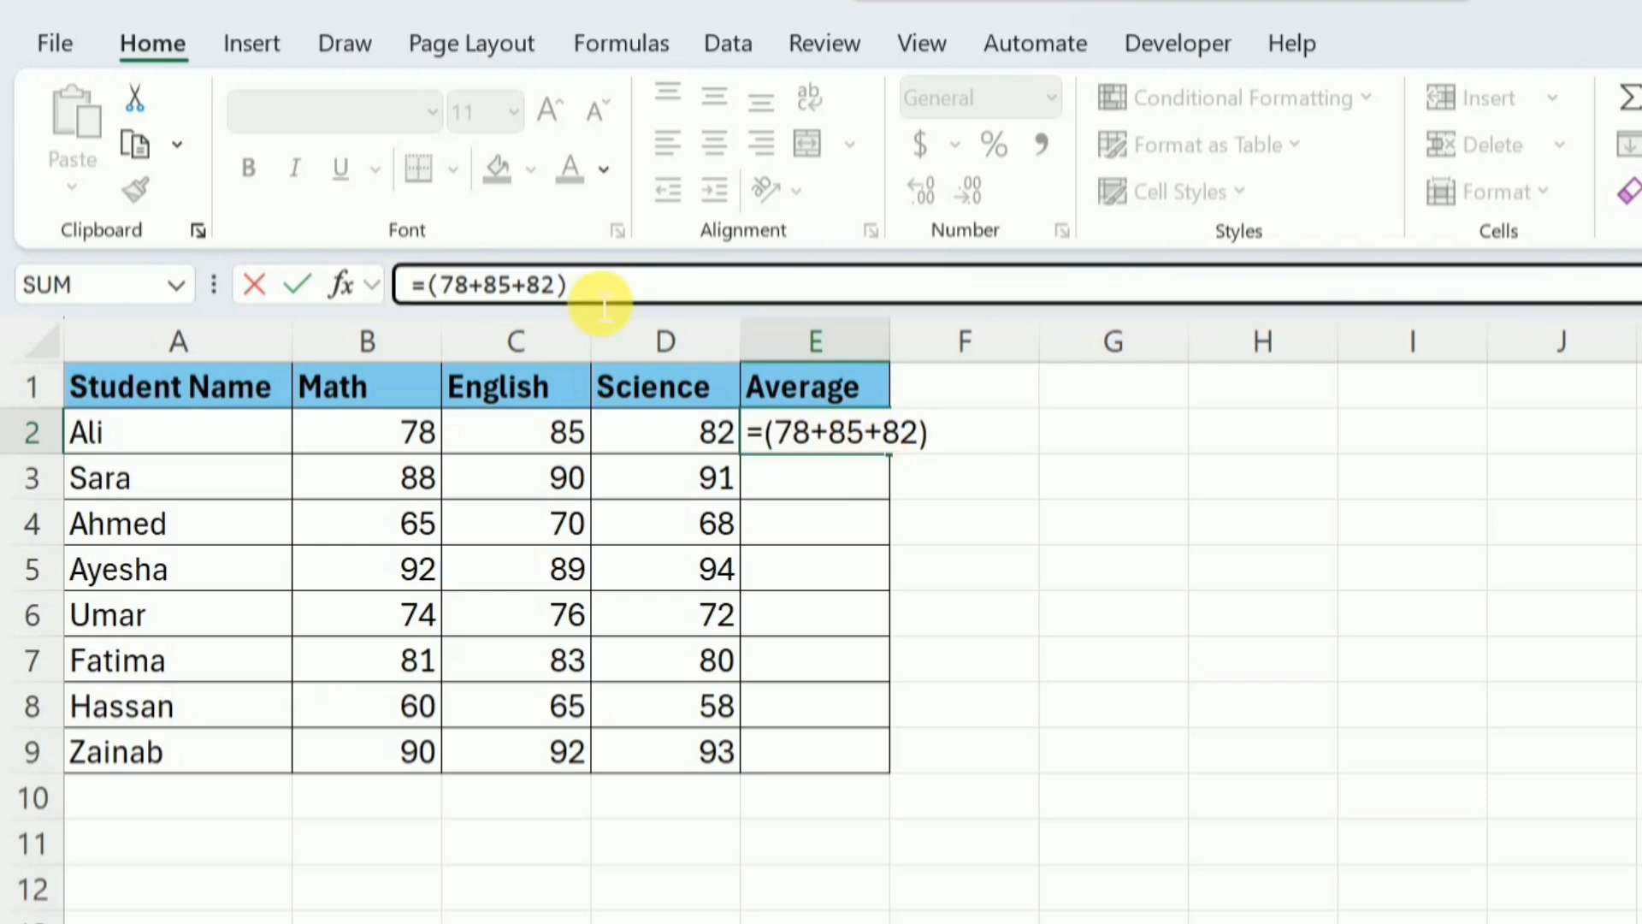
text(/3)
key(Return)
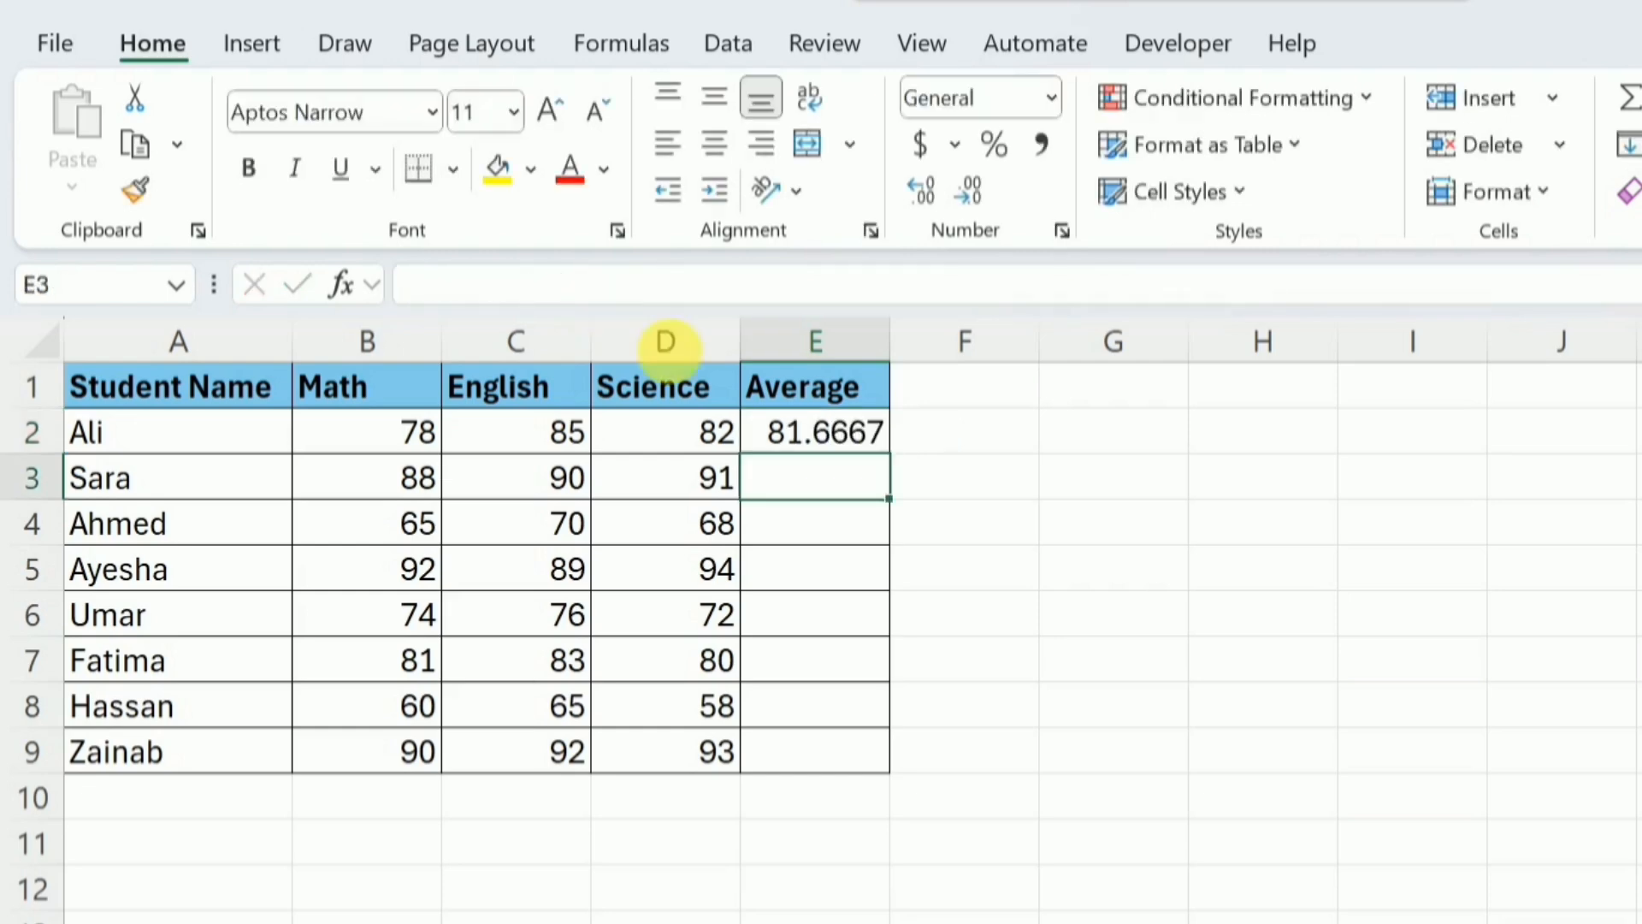
Replace the formula in E2 with =SUM(B2:D2)/3
click(823, 442)
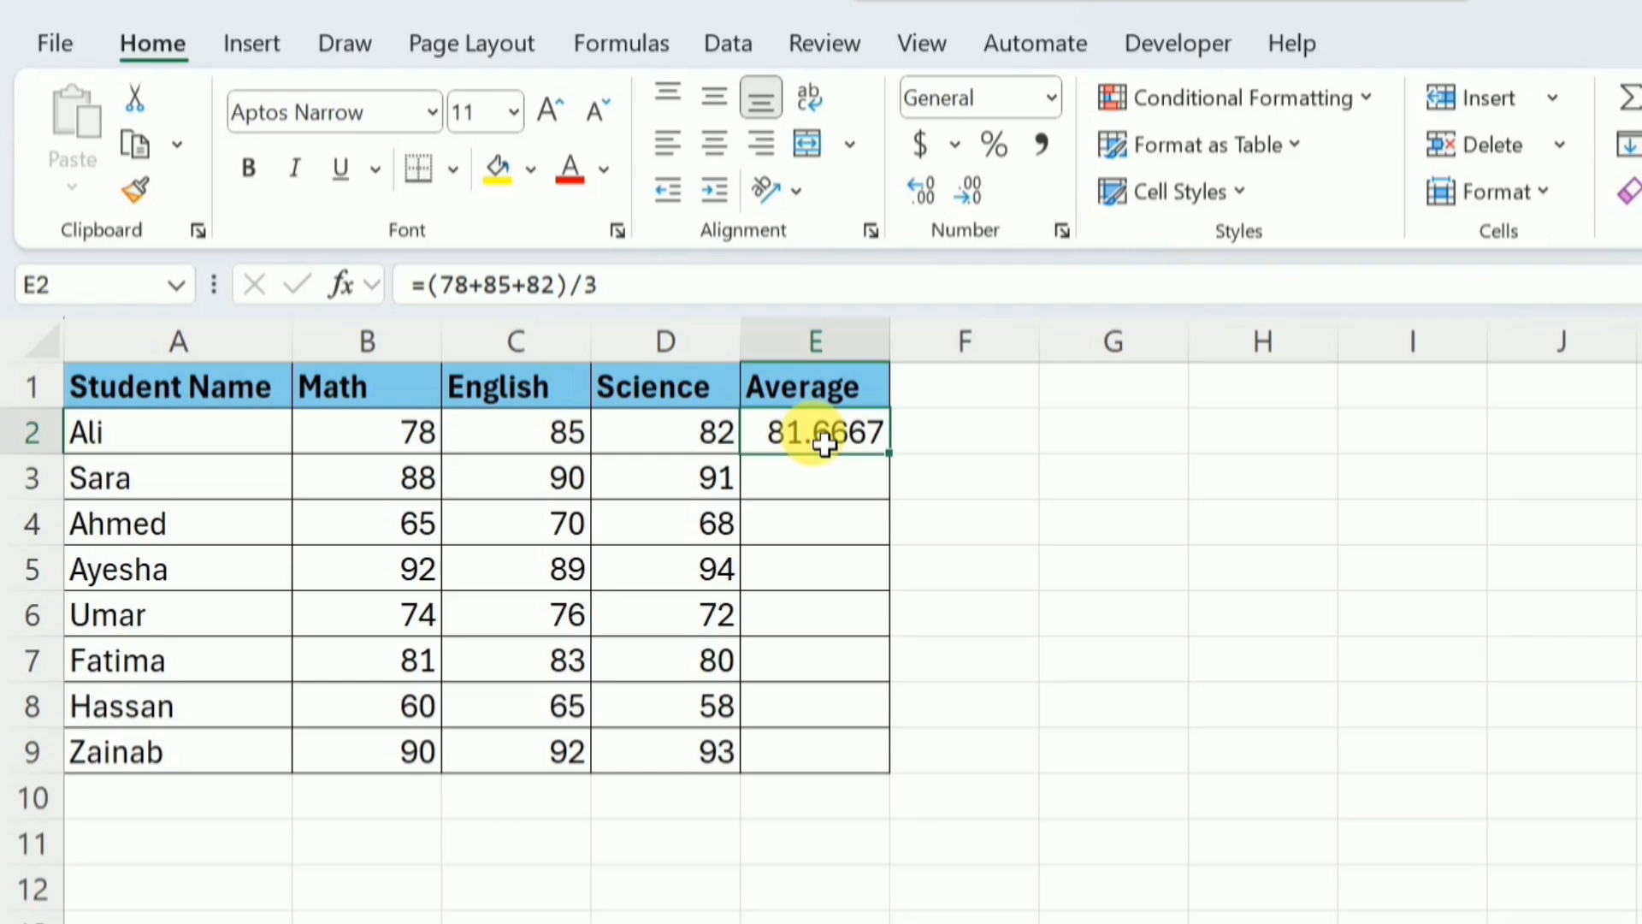
click(637, 303)
key(BackSpace)
key(BackSpace)
key(BackSpace)
key(BackSpace)
key(BackSpace)
key(BackSpace)
key(BackSpace)
key(BackSpace)
key(BackSpace)
key(BackSpace)
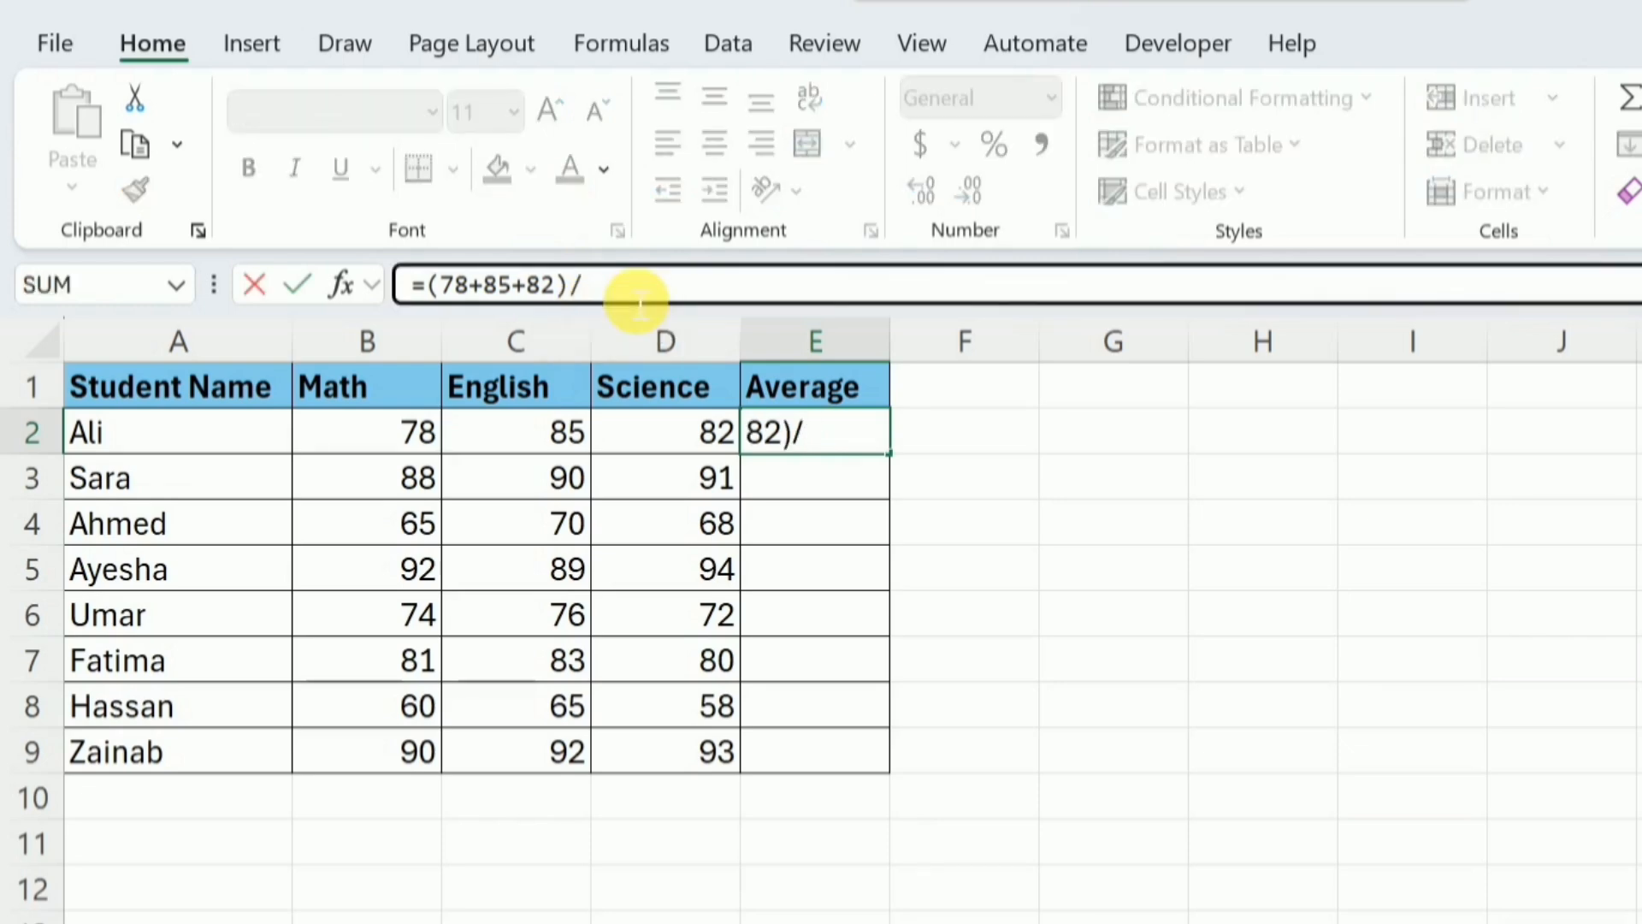
key(BackSpace)
key(BackSpace)
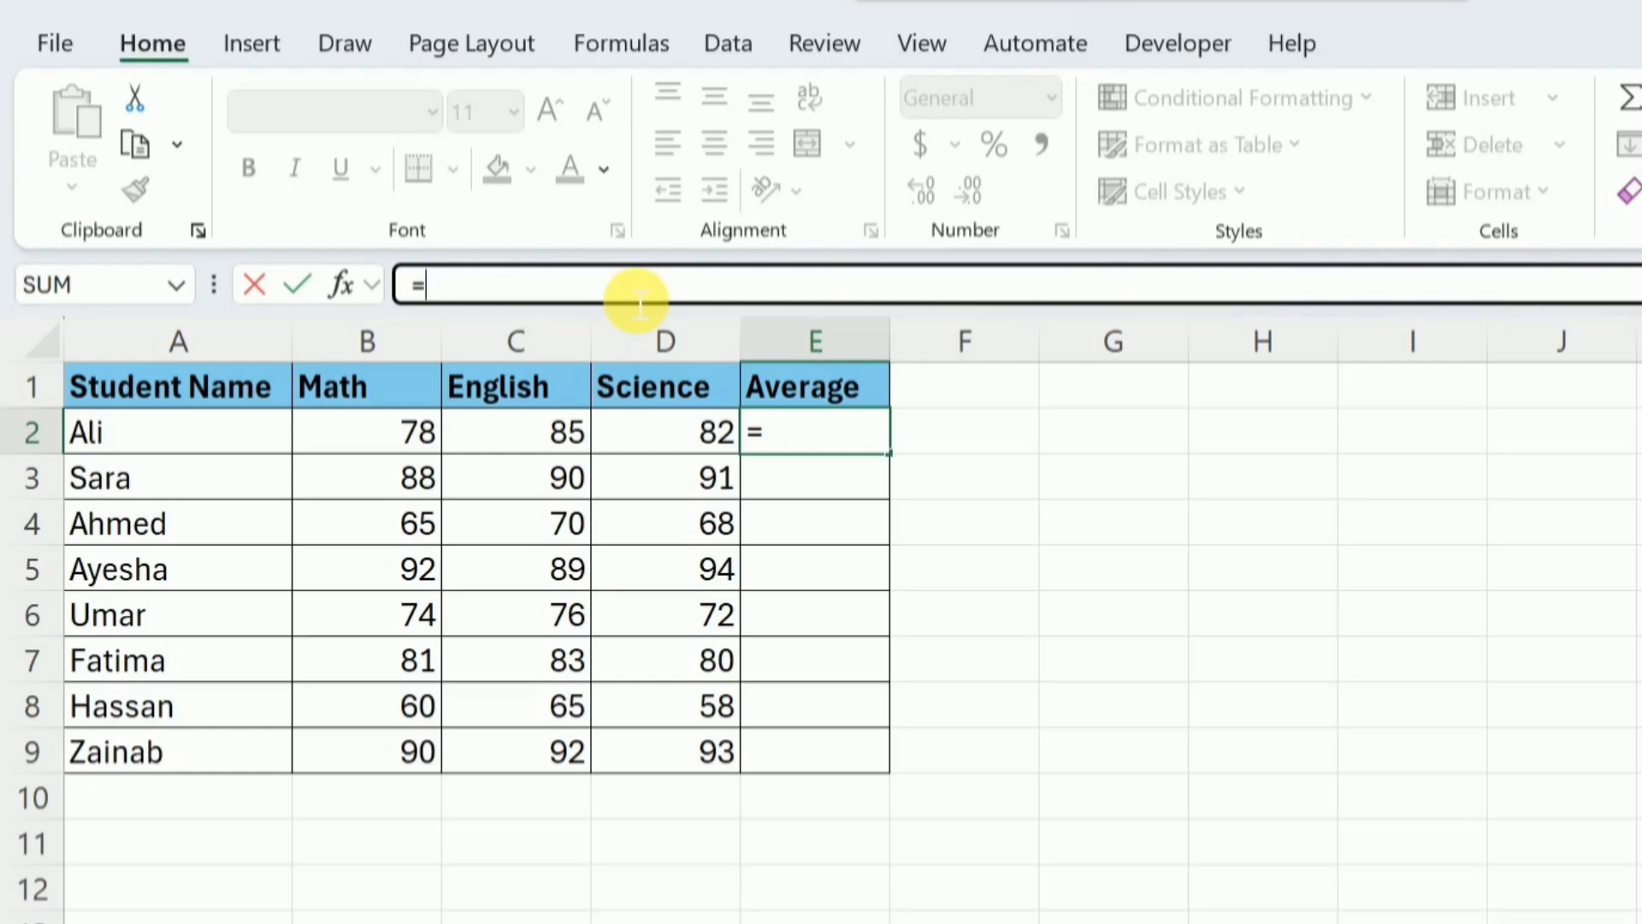
text(sum()
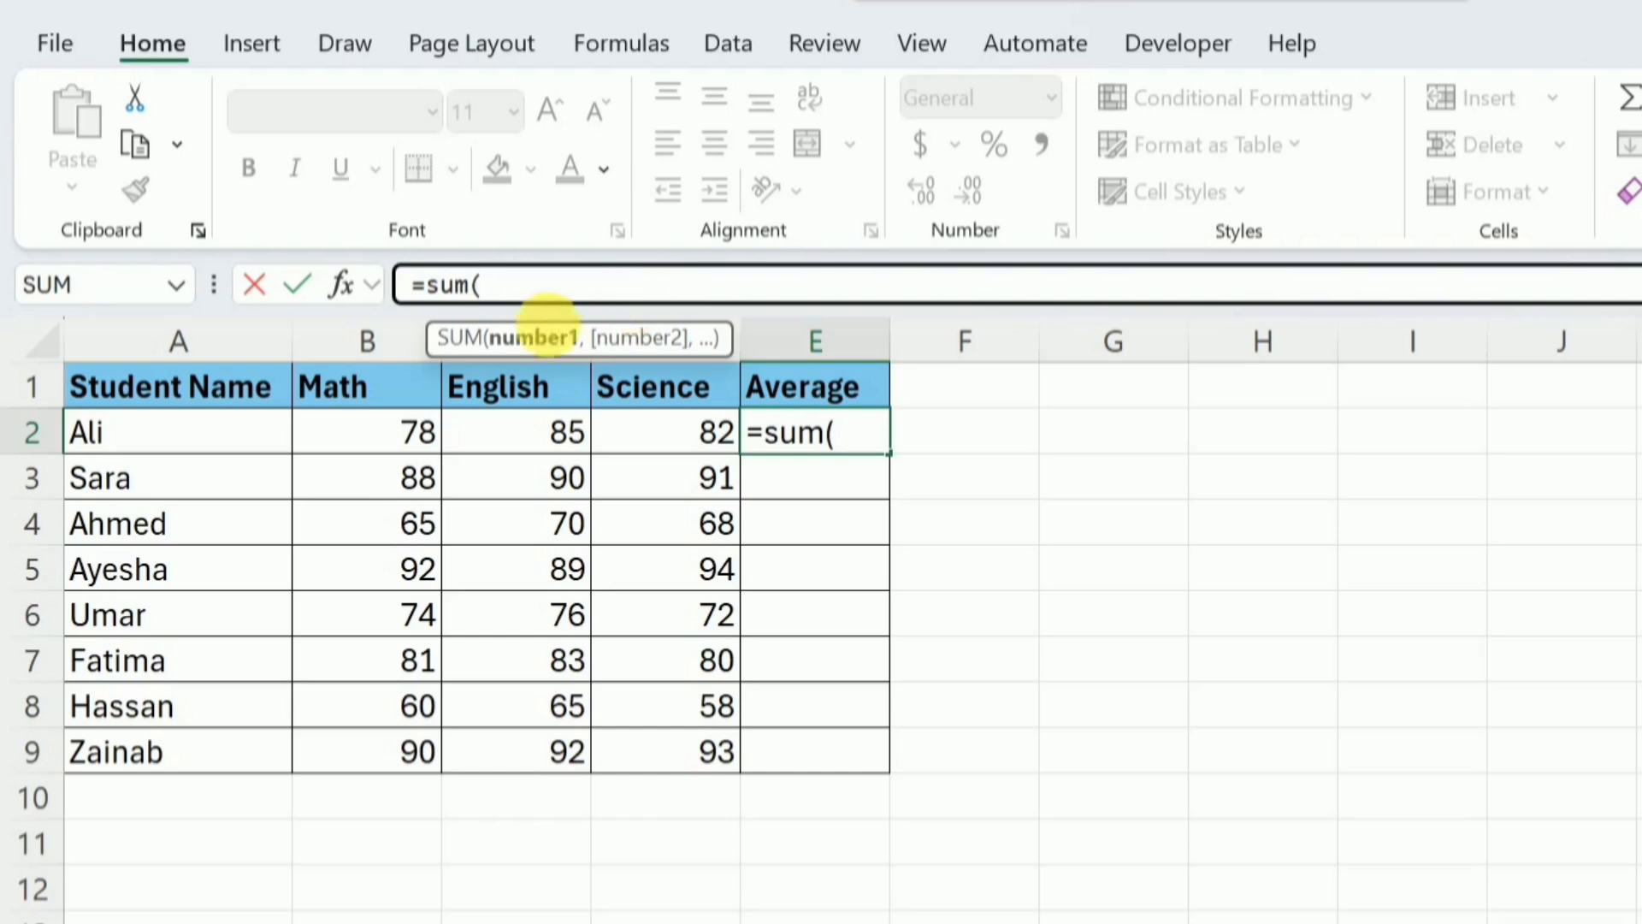
drag(368, 424, 659, 443)
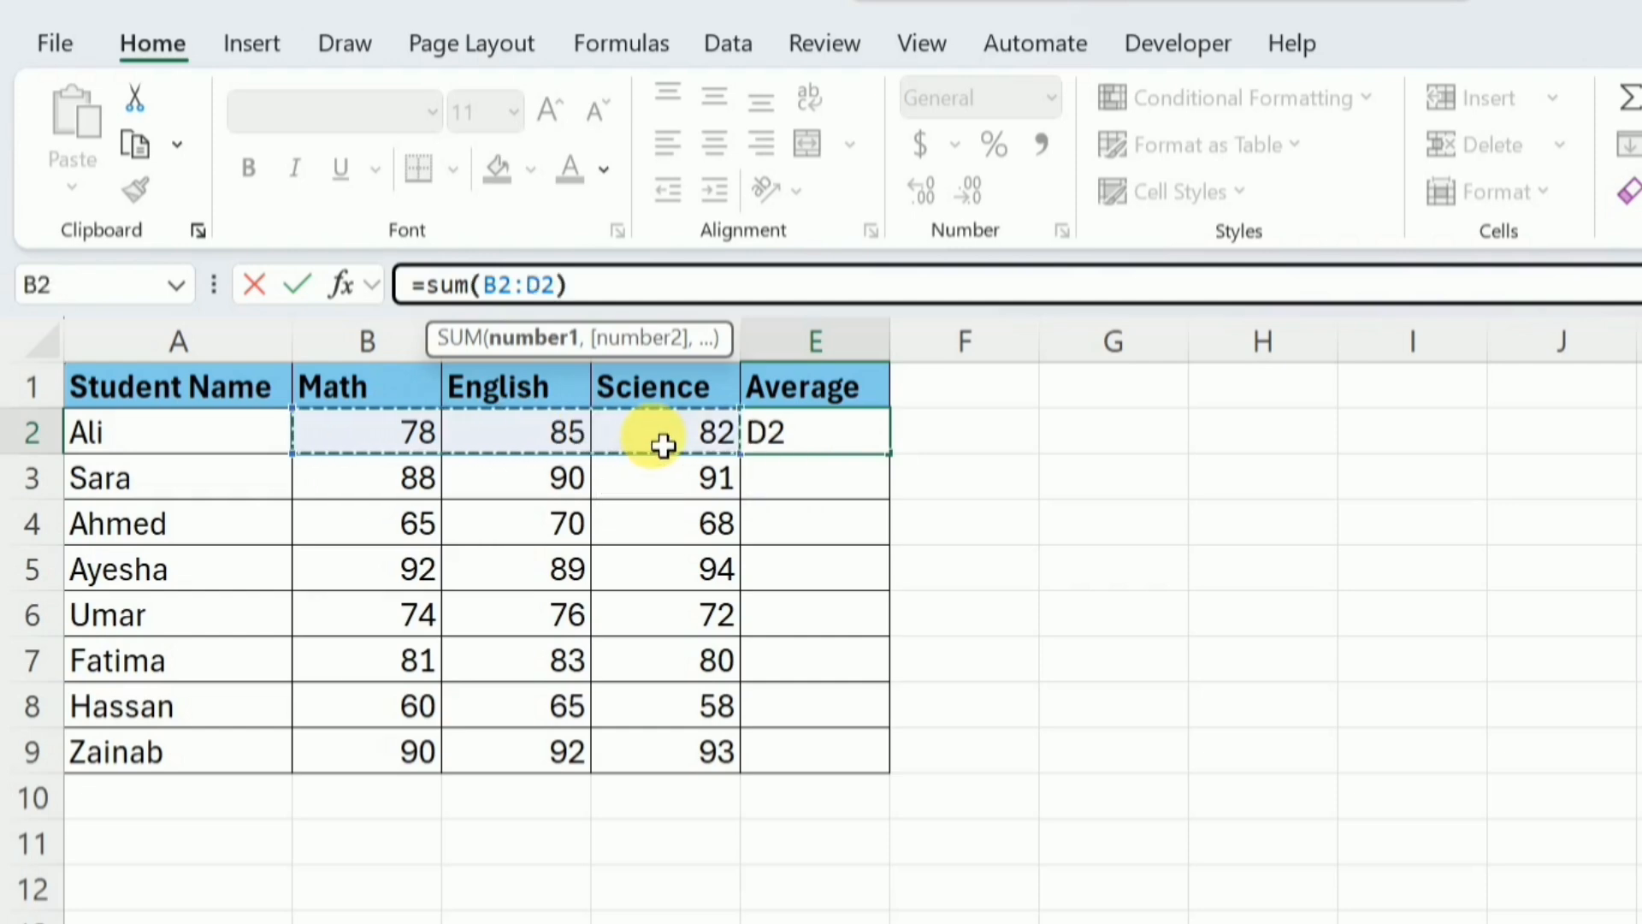
text()/)
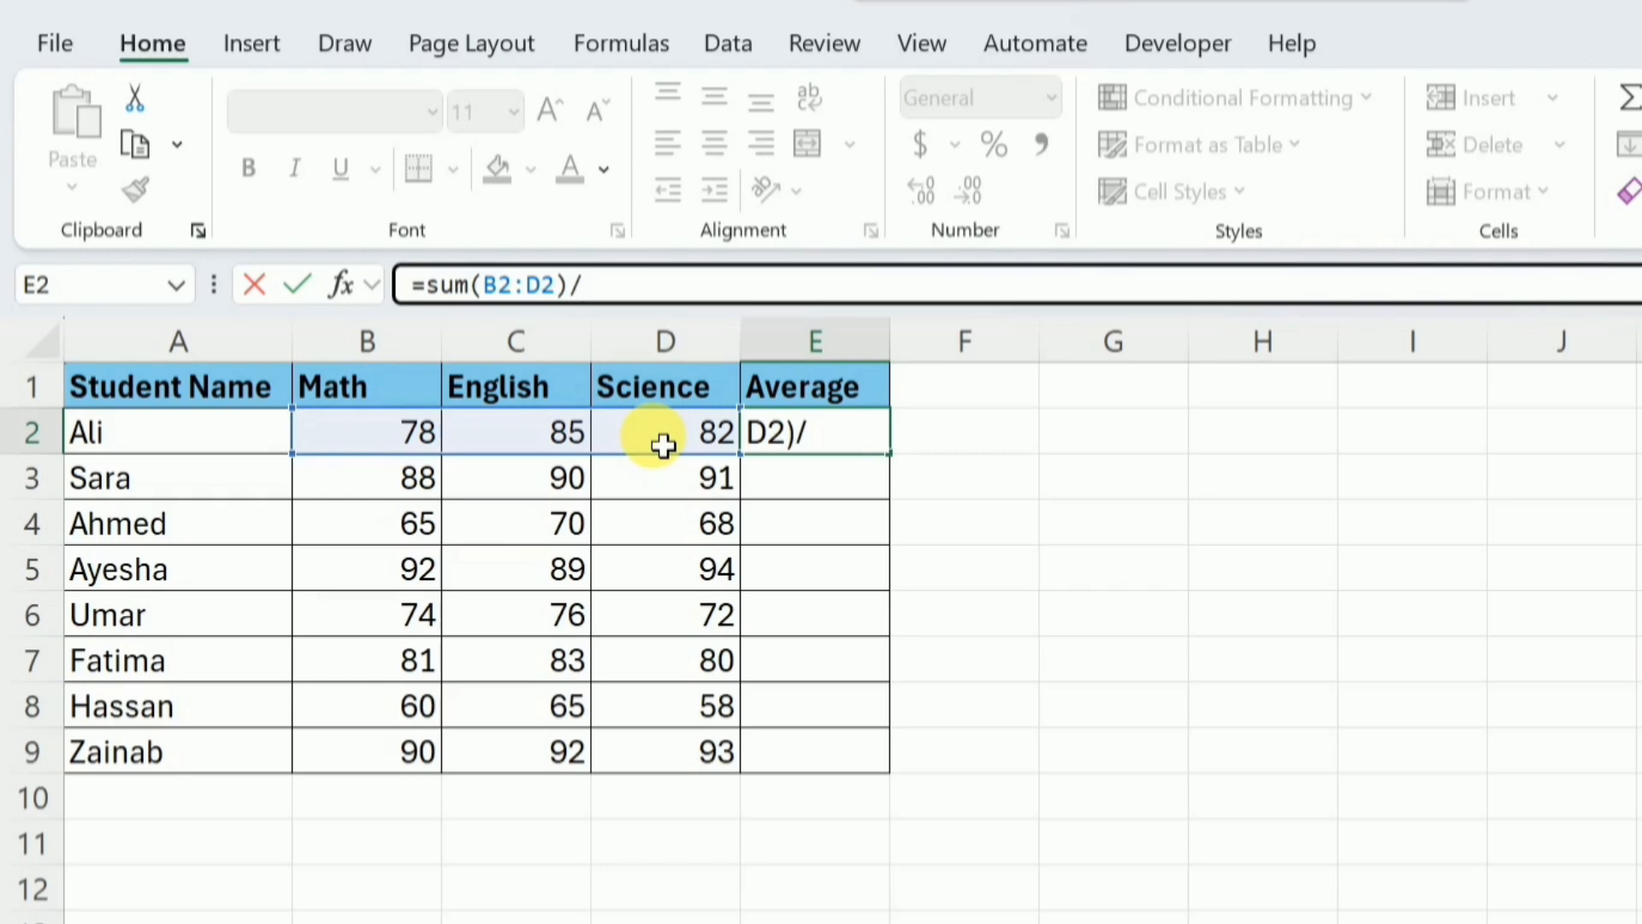
text(3)
key(Return)
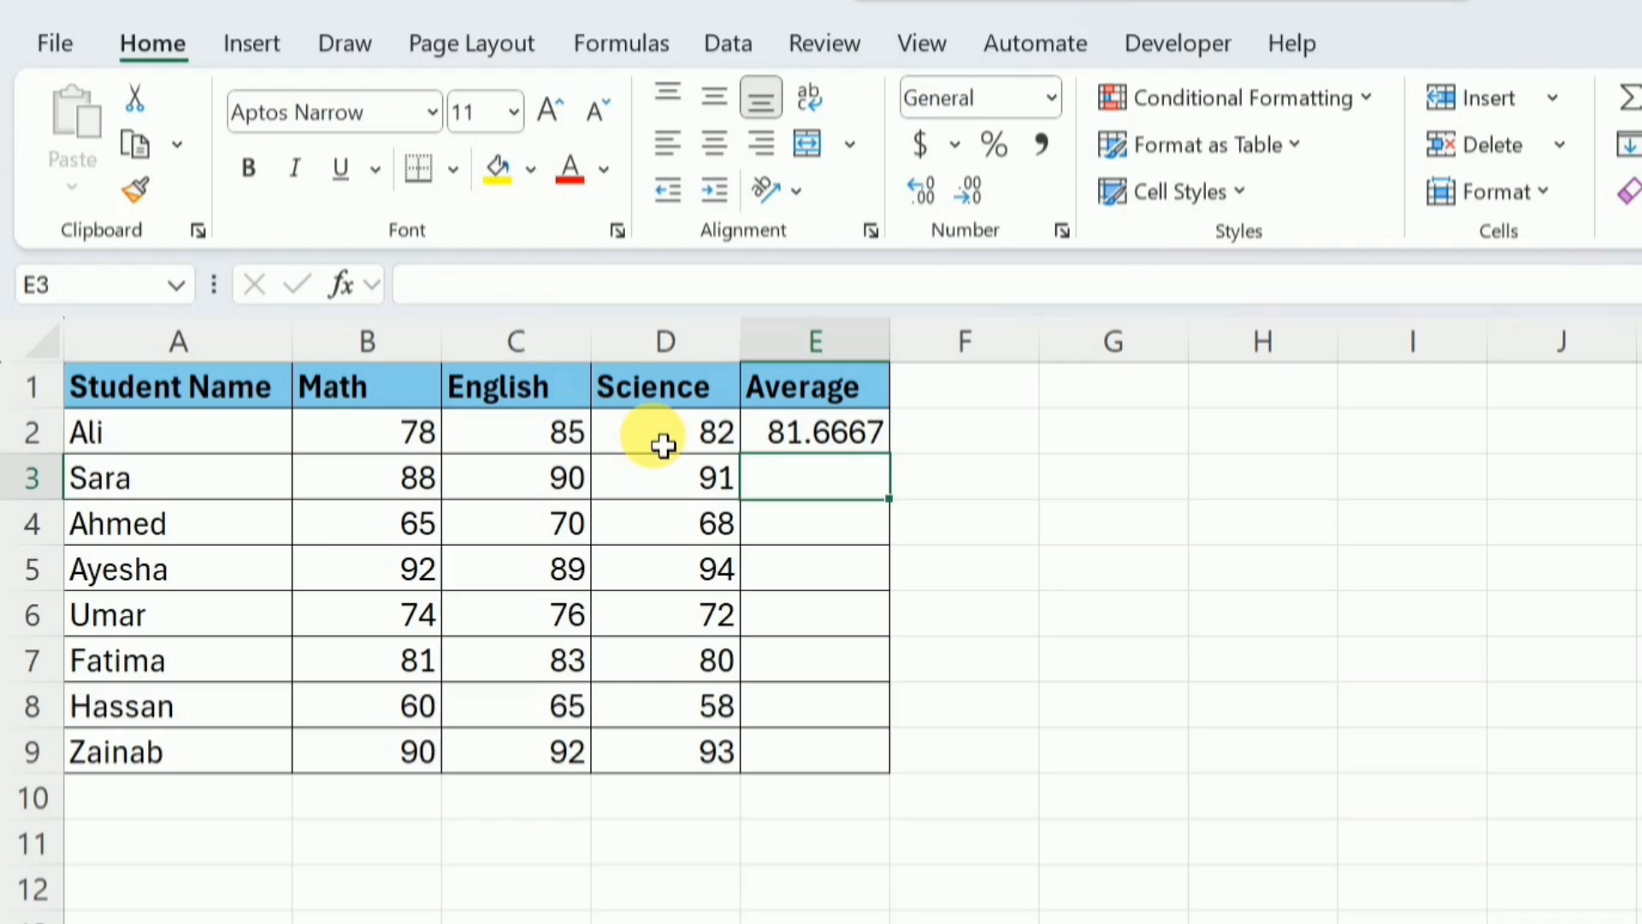
Clear cell E2 and enter the formula =AVERAGE(B2:D2) in it
click(811, 449)
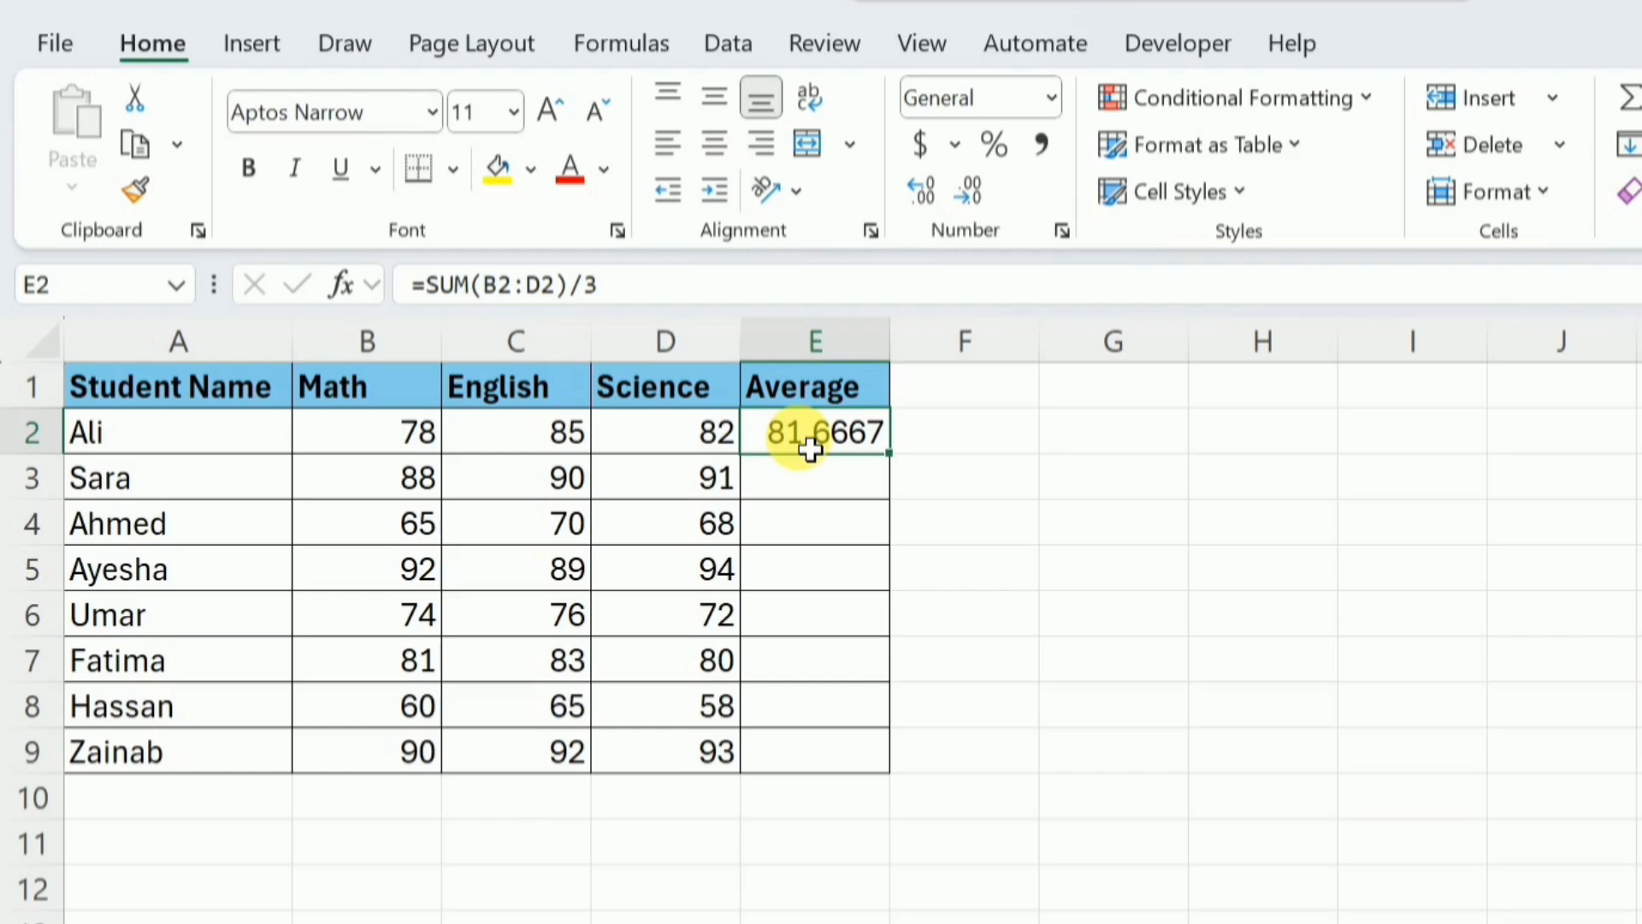
key(Delete)
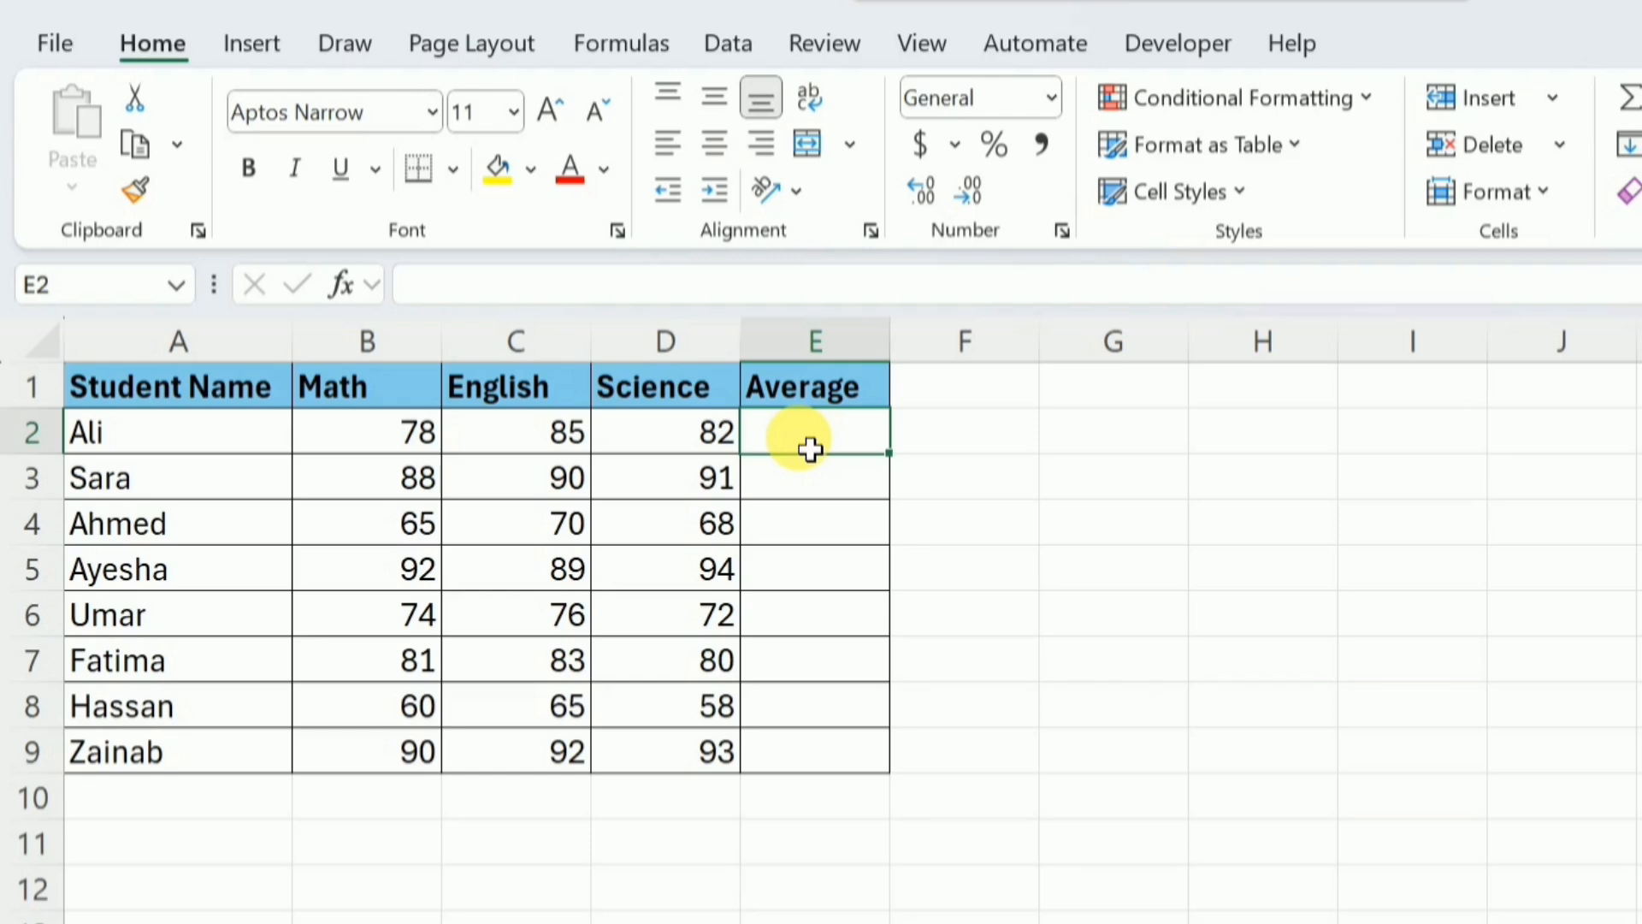
text(=aver)
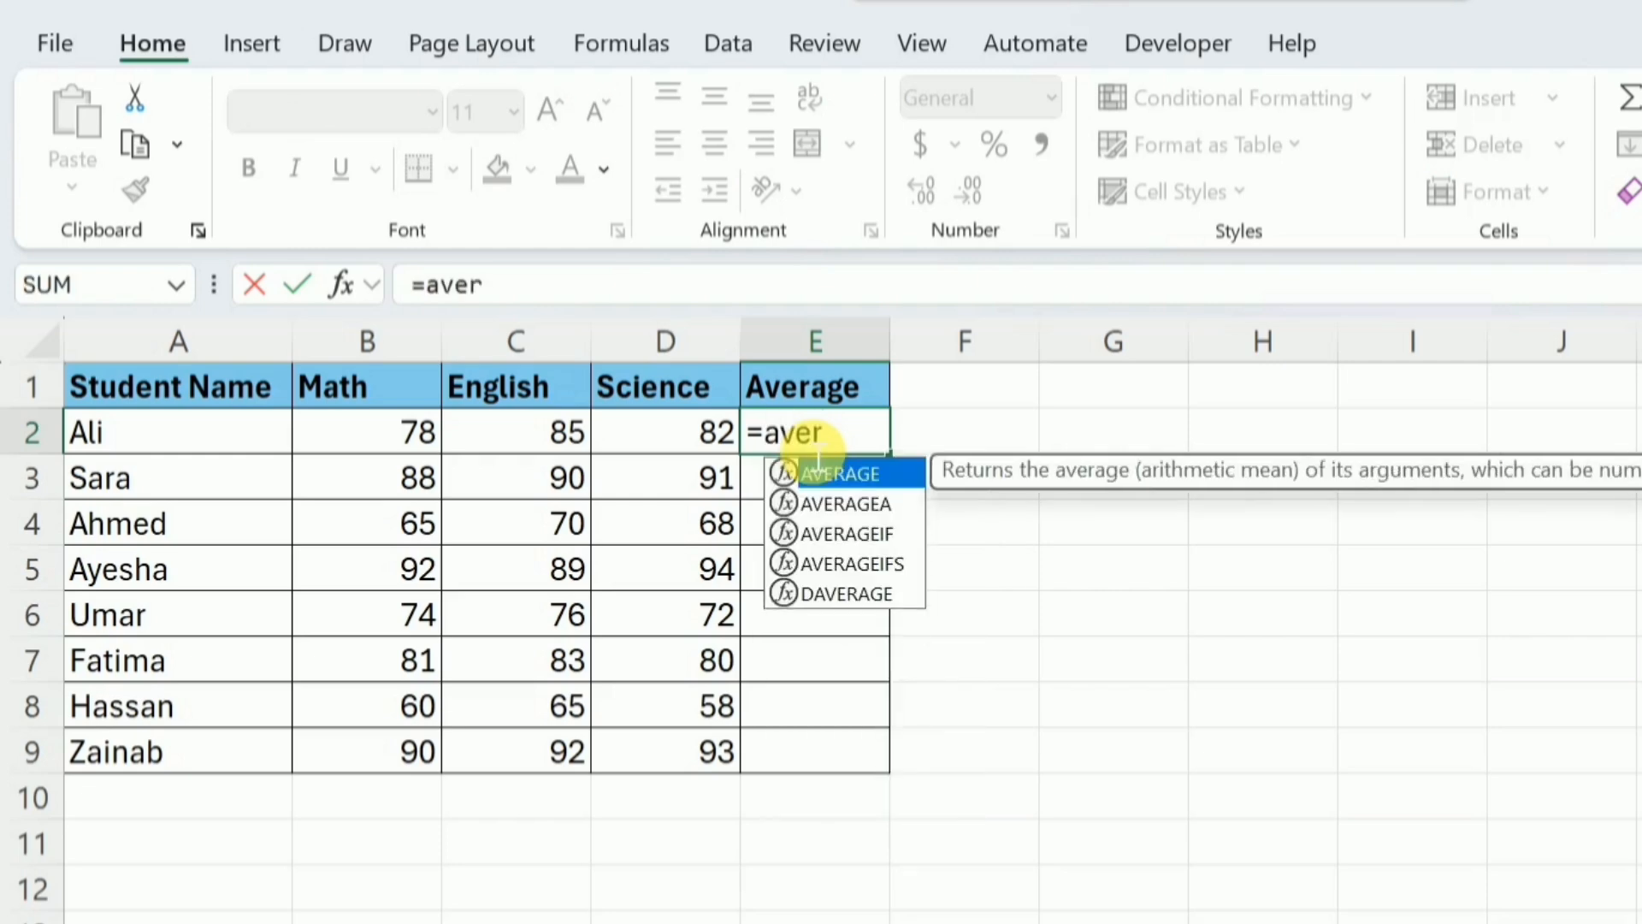
key(Tab)
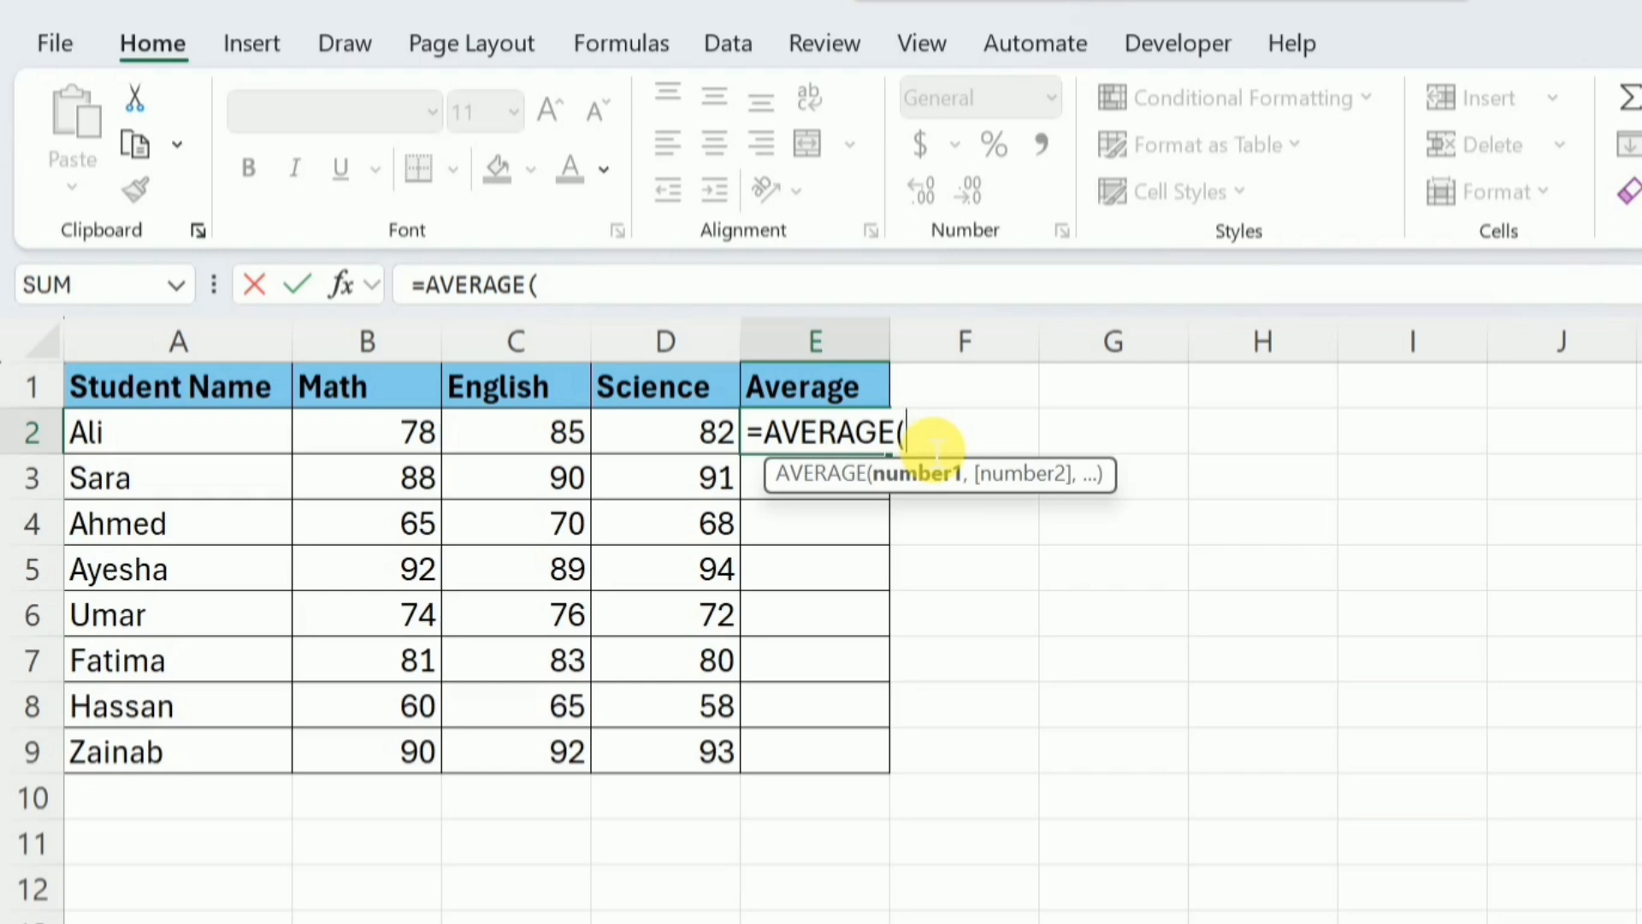
drag(388, 439, 663, 436)
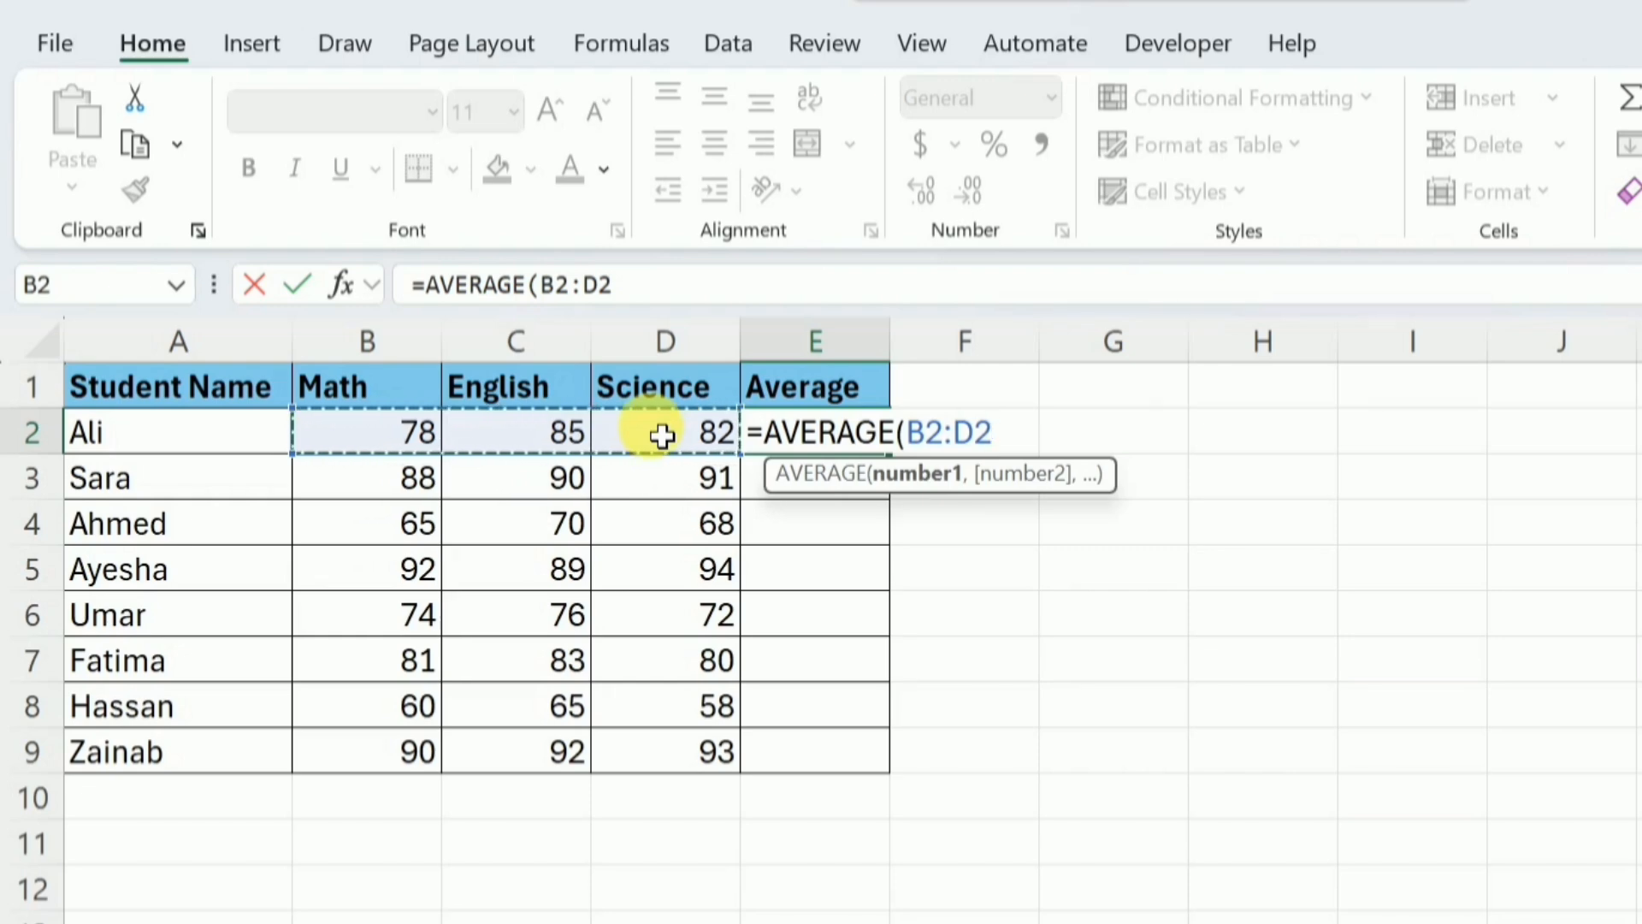
text())
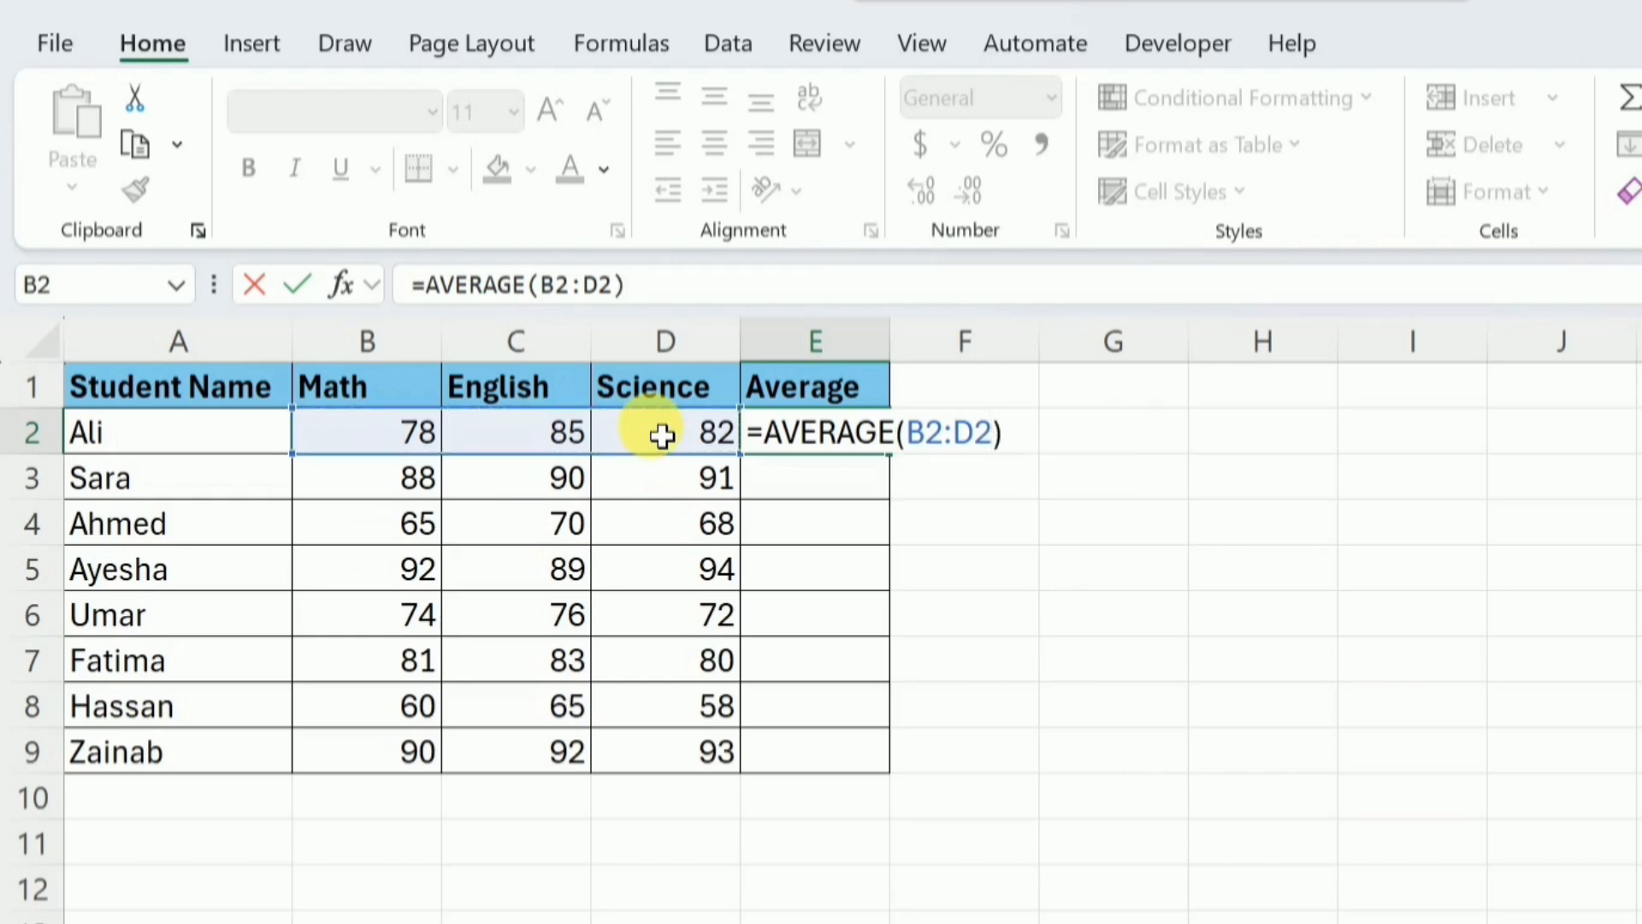
key(Return)
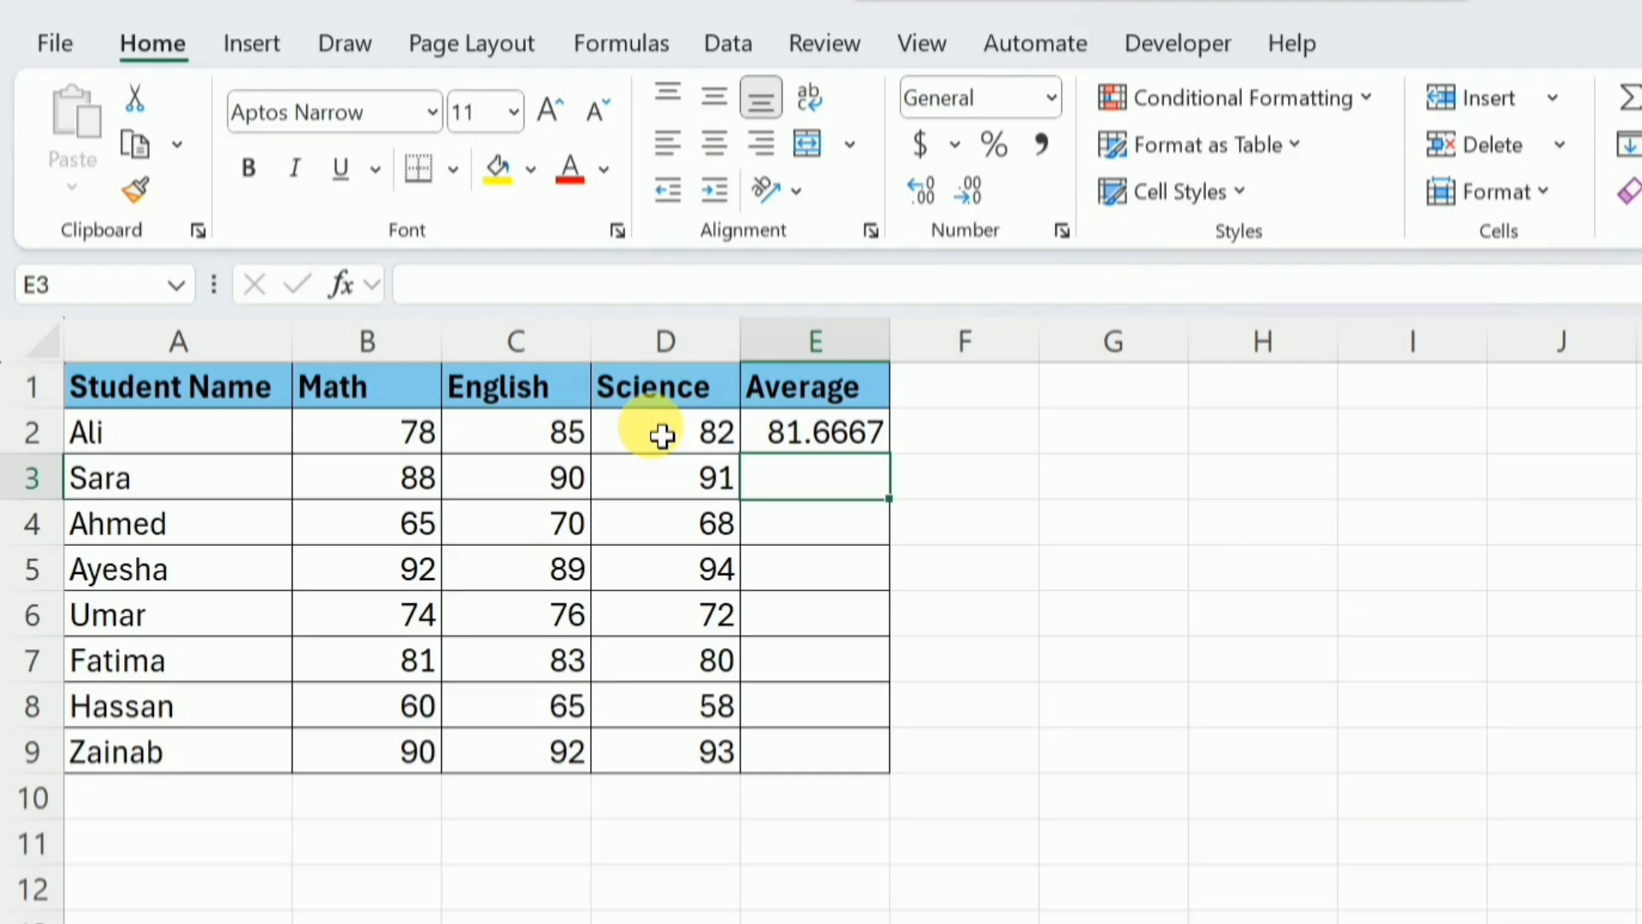
Fill the average formula from E2 down through E9 for all the remaining students
click(867, 453)
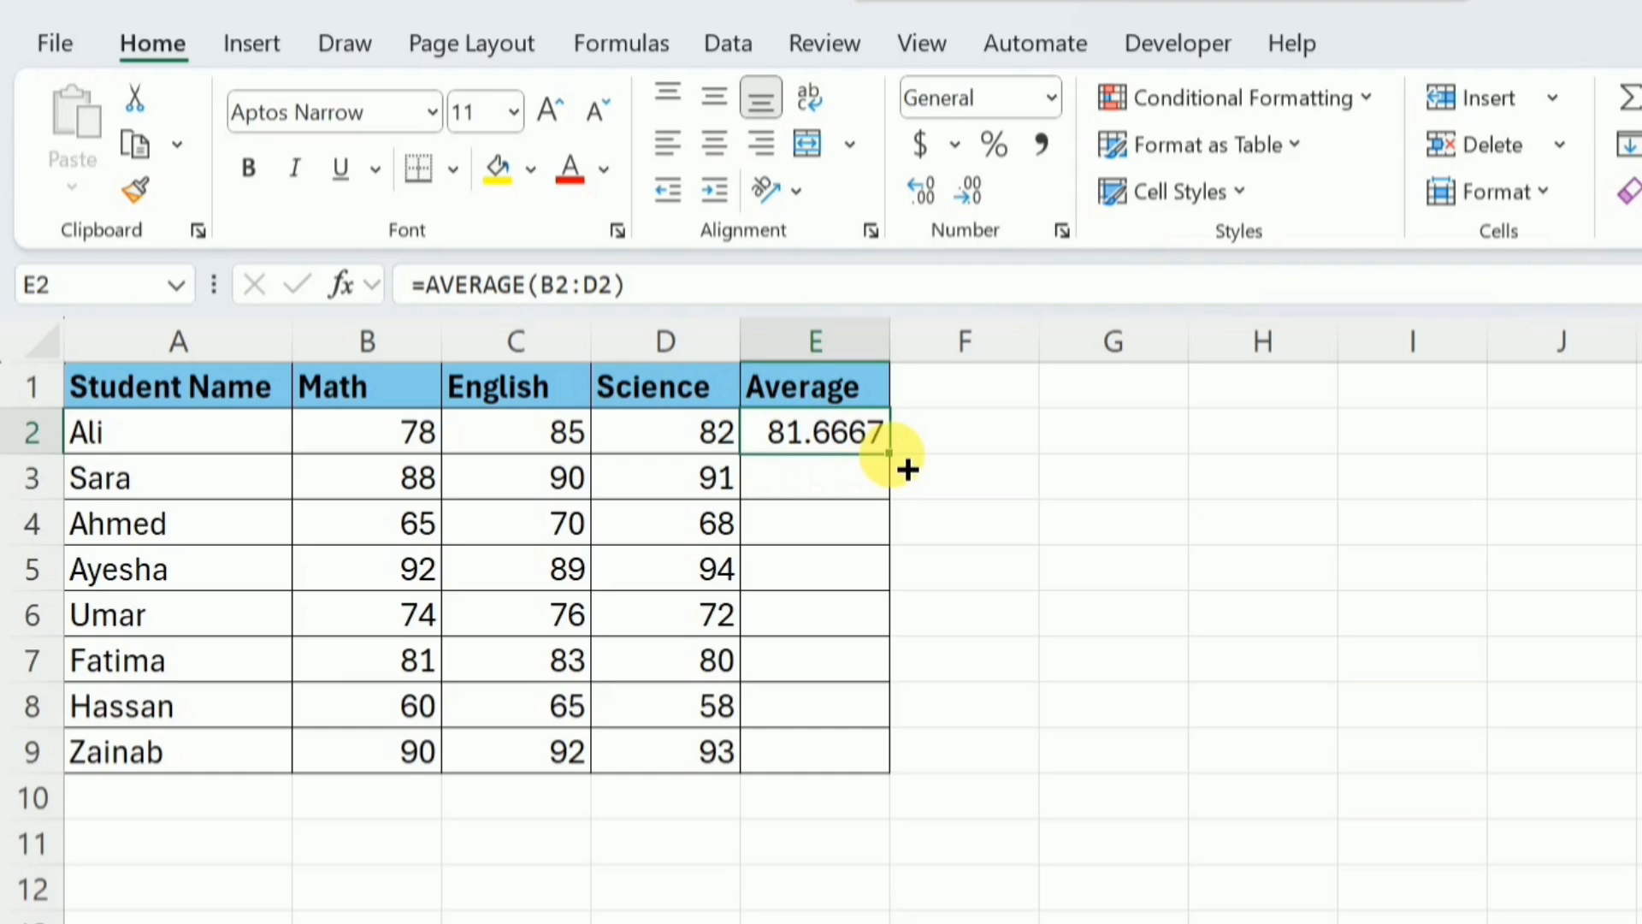
drag(907, 469, 904, 790)
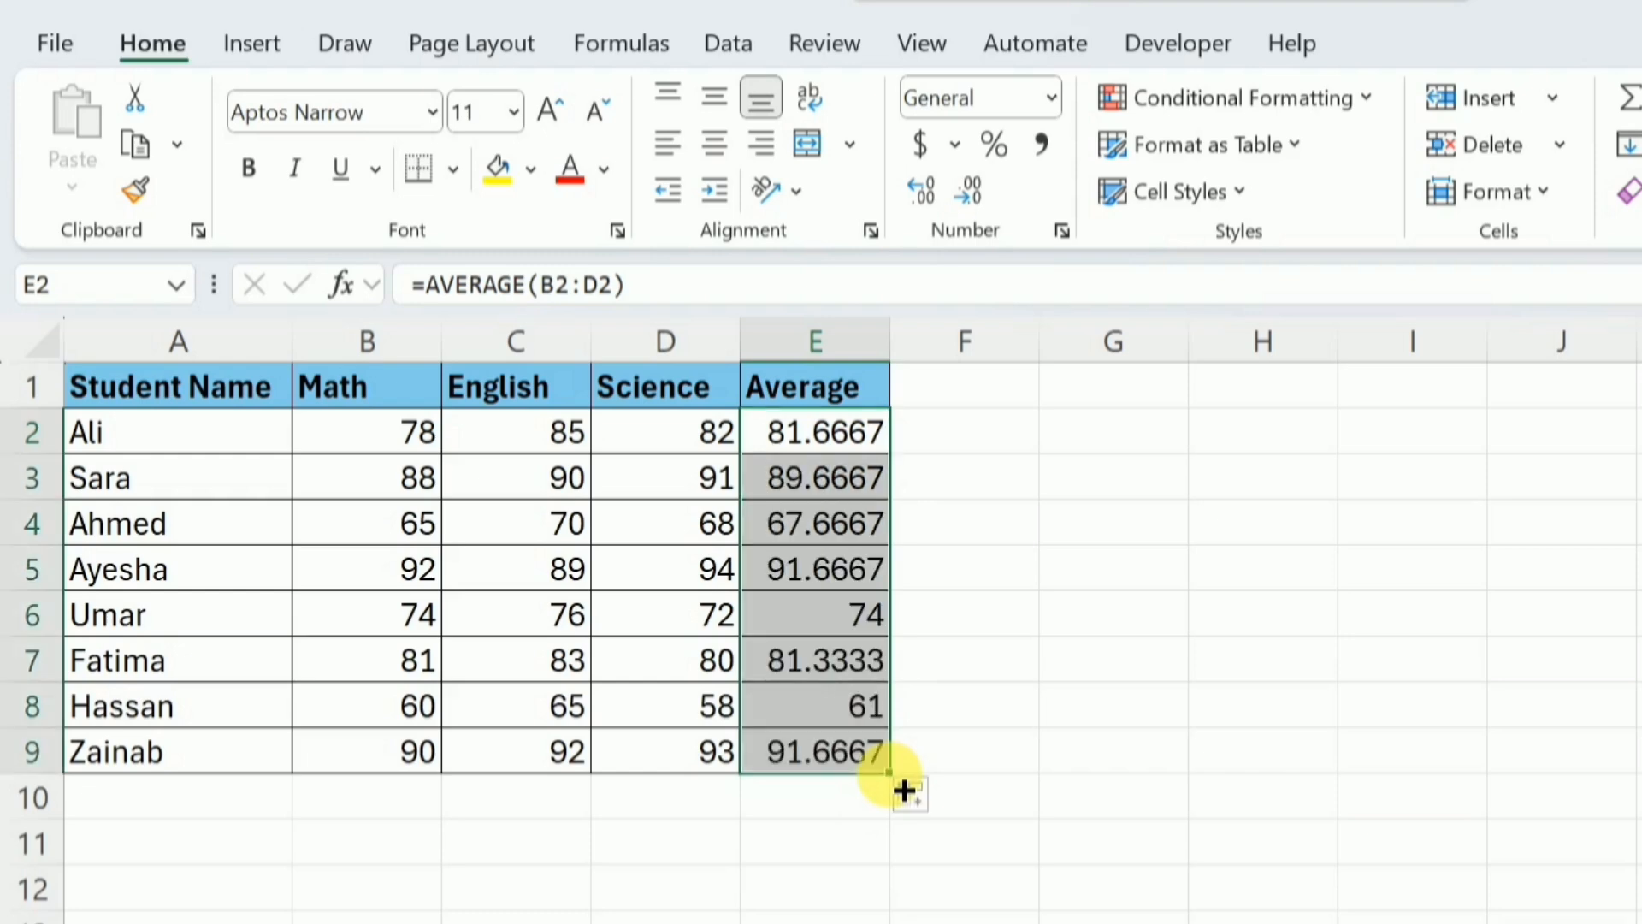
Check the formulas in cells E3 through E9 to see which row ranges they reference
click(815, 497)
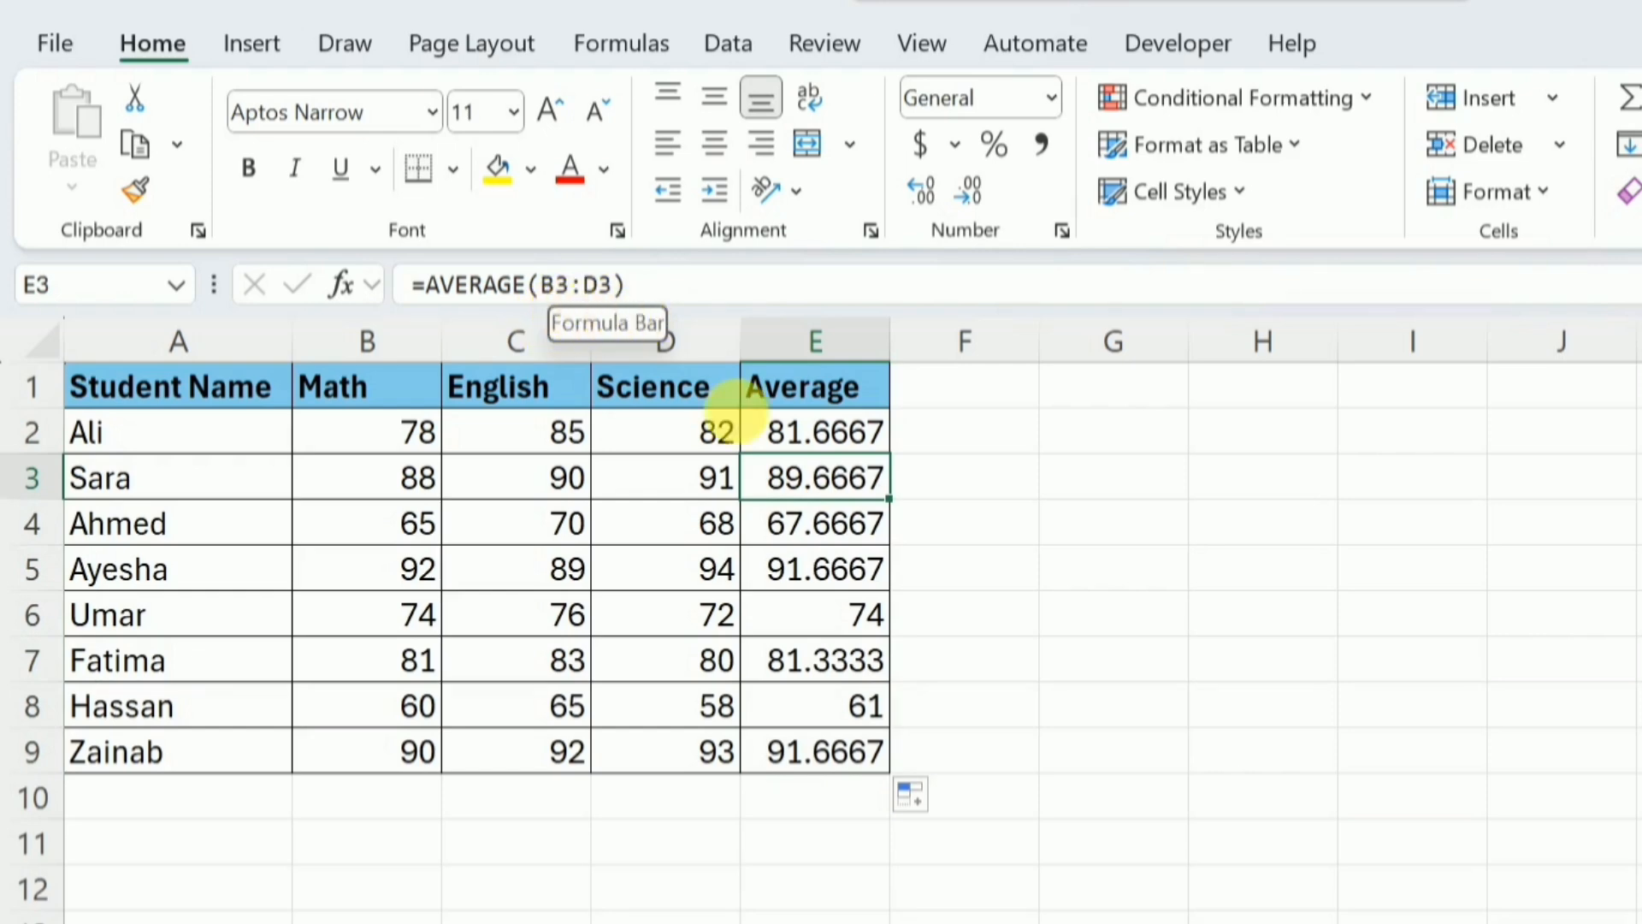
click(817, 540)
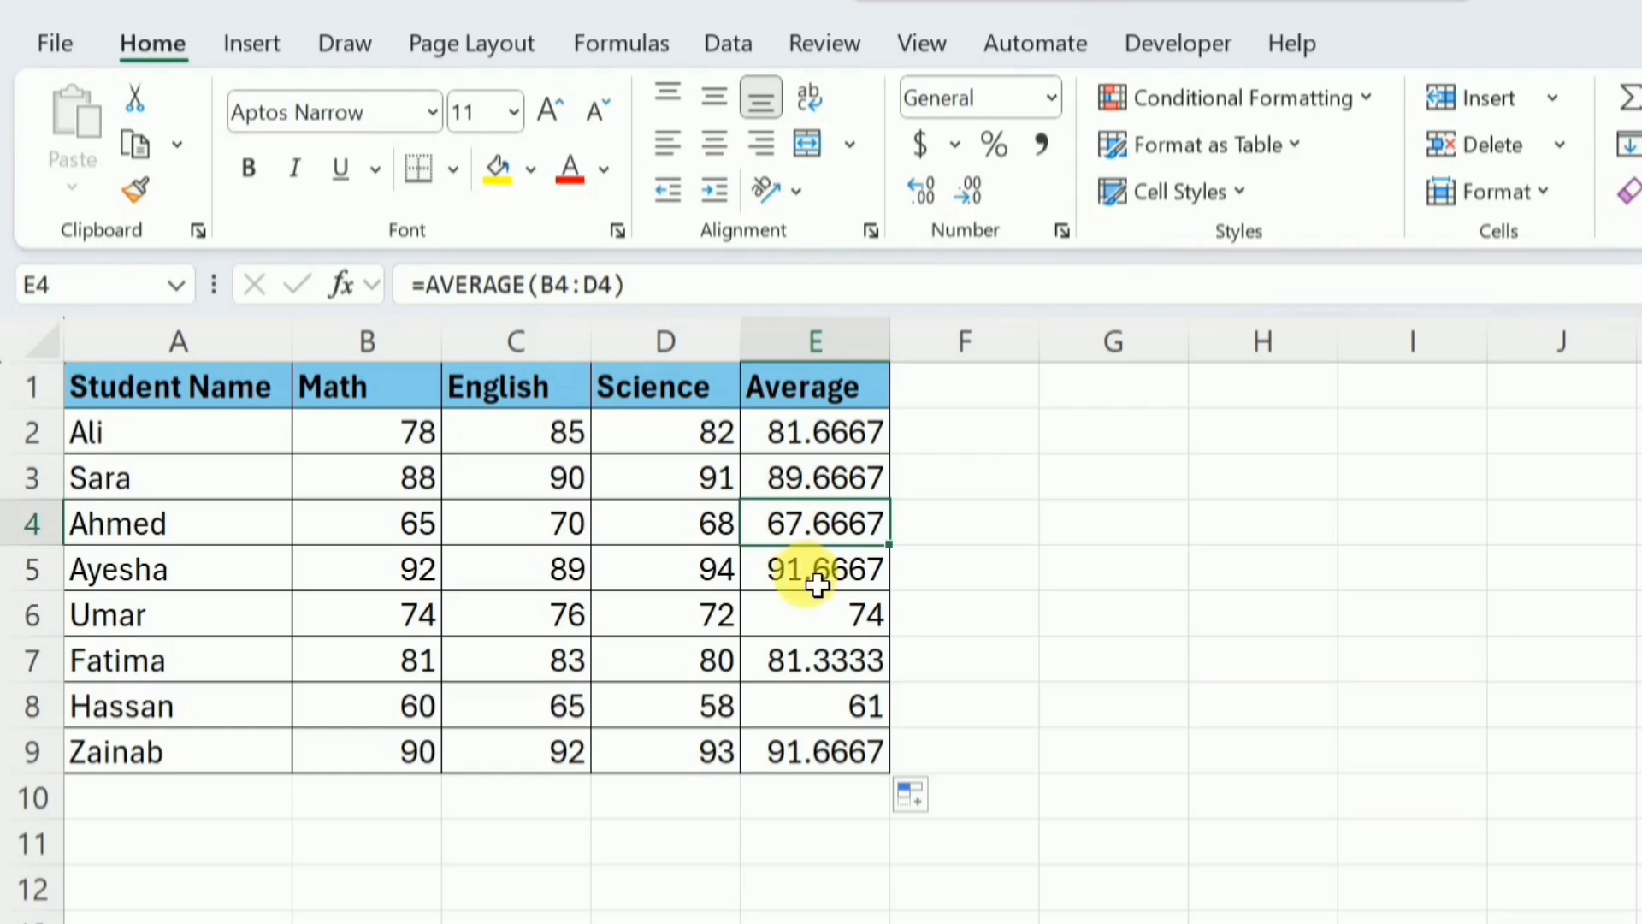
click(817, 586)
click(811, 626)
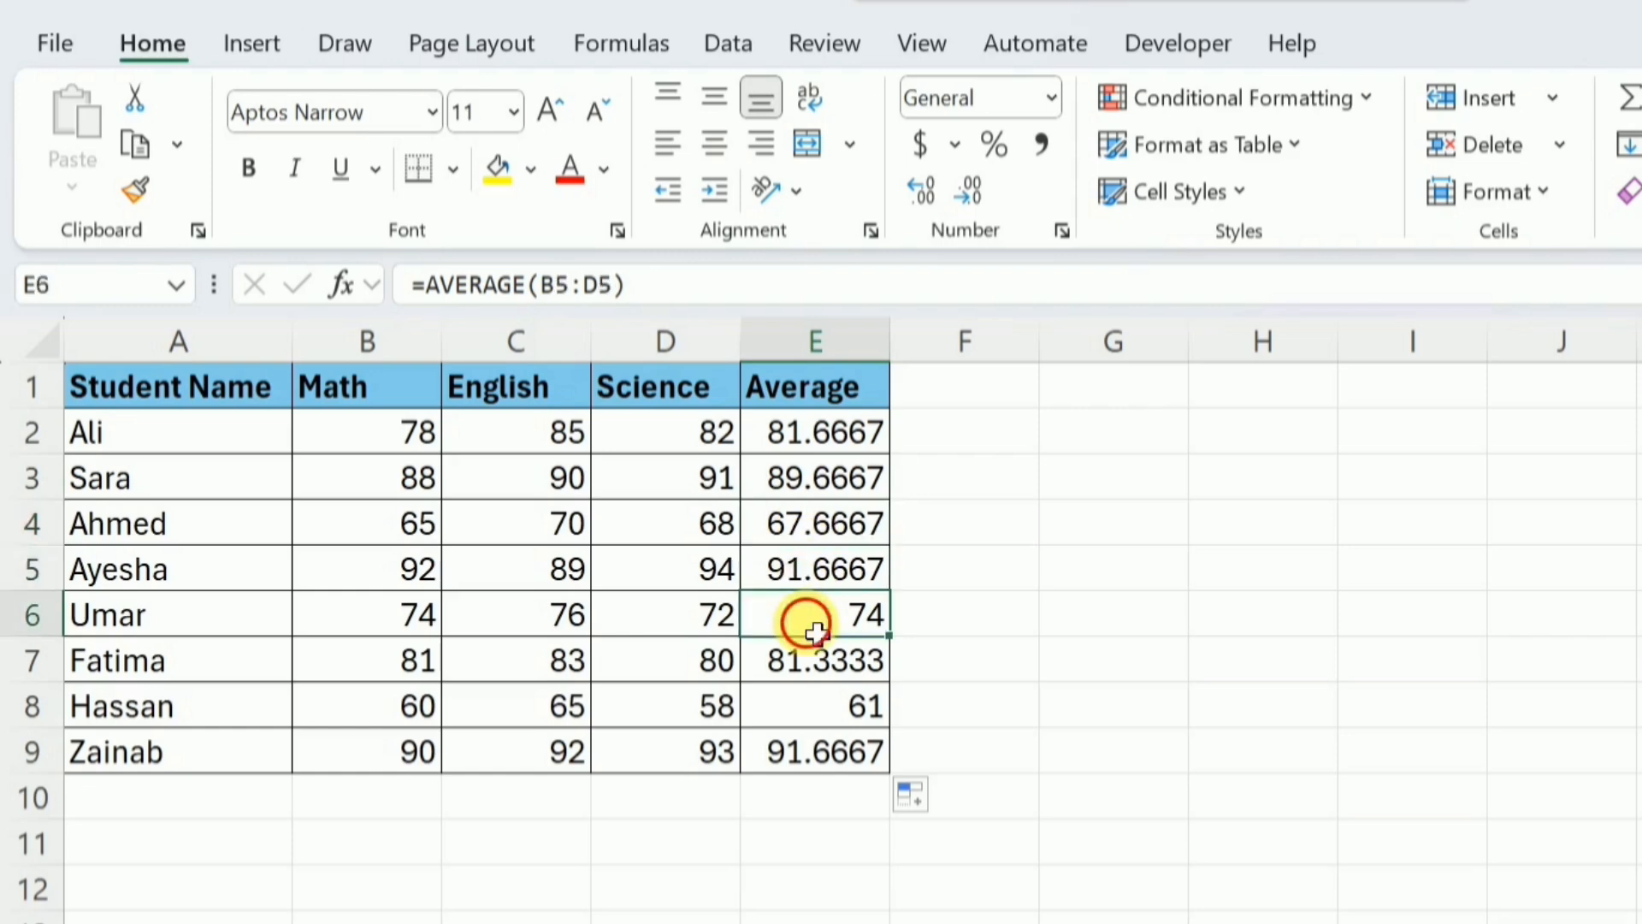
click(819, 684)
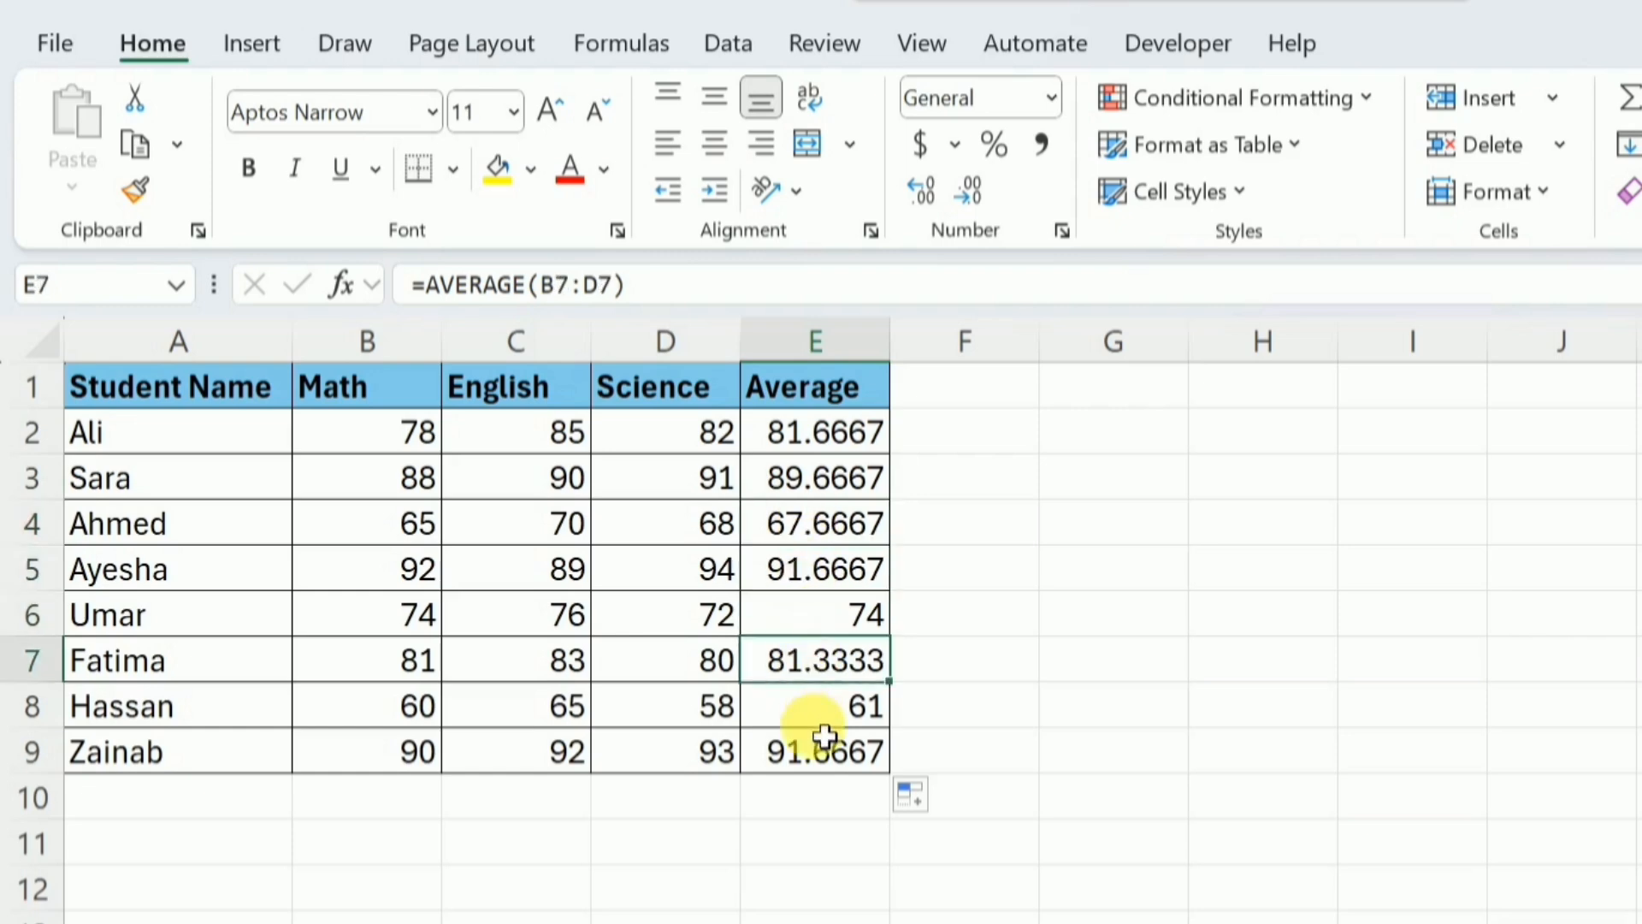
click(828, 723)
click(826, 765)
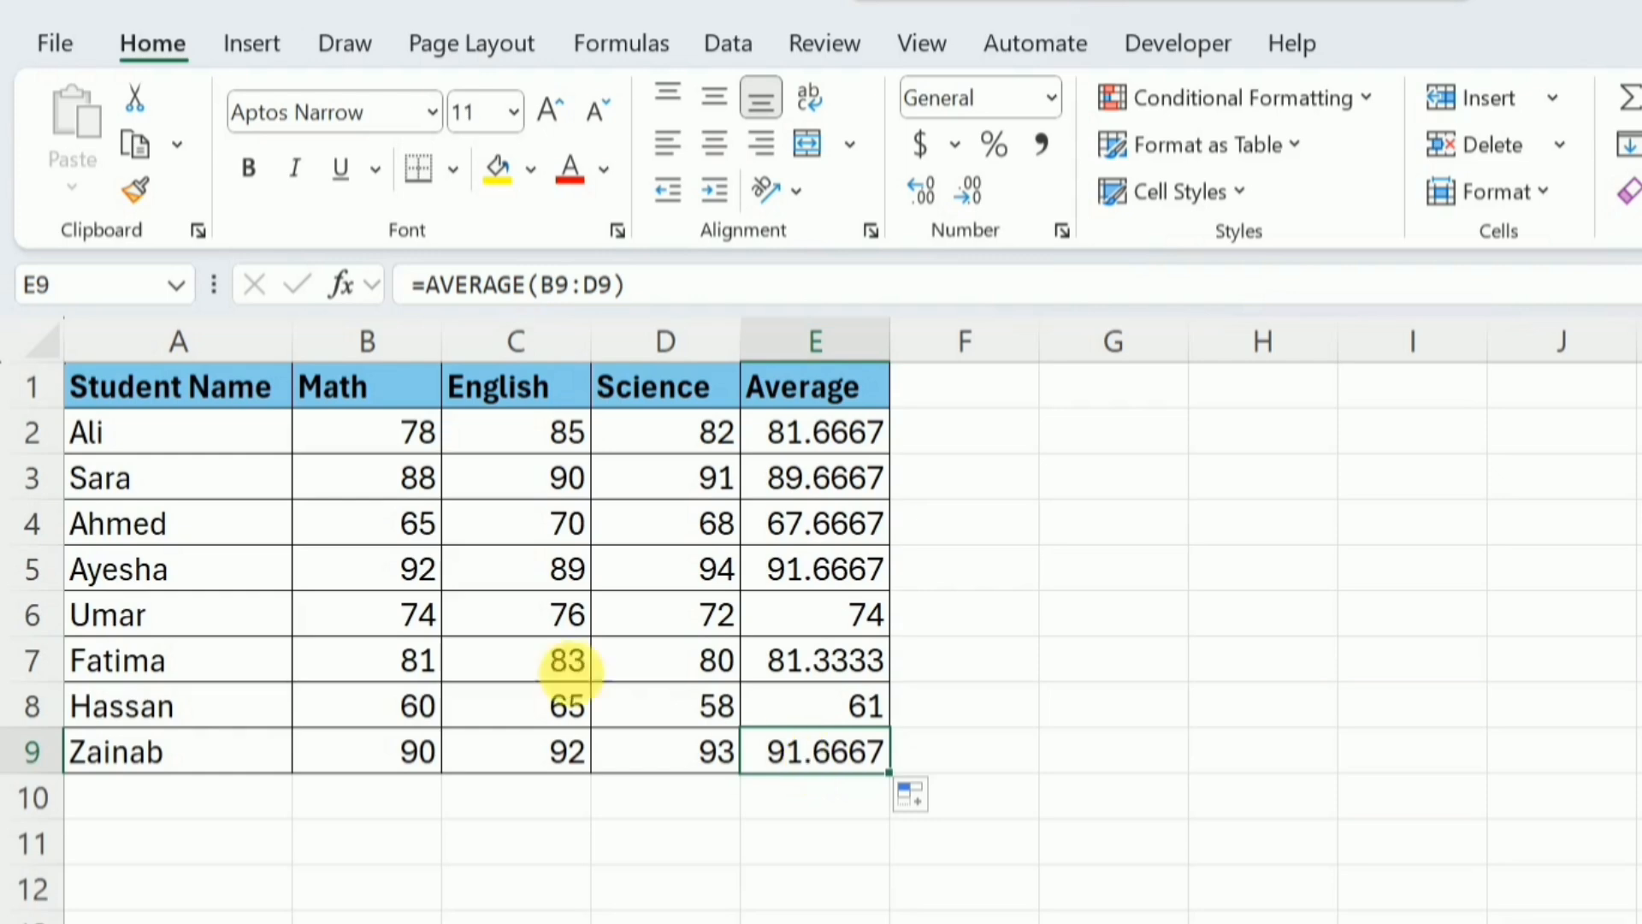
Clear the English mark in C2 and check the average in E2 with the blank cell
click(561, 453)
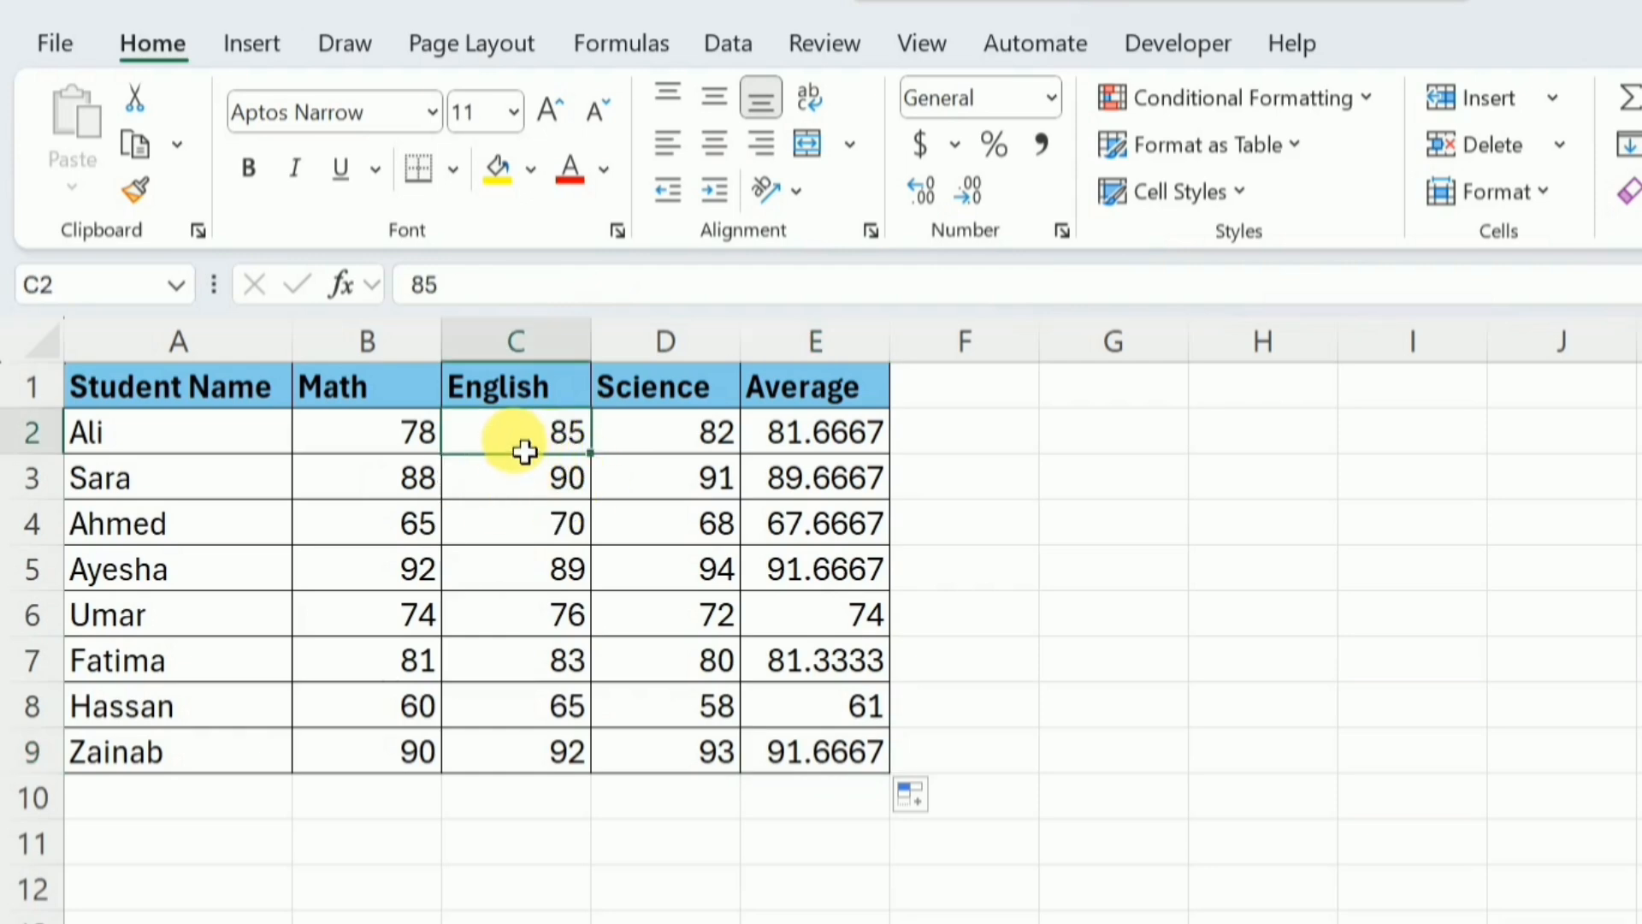
key(Delete)
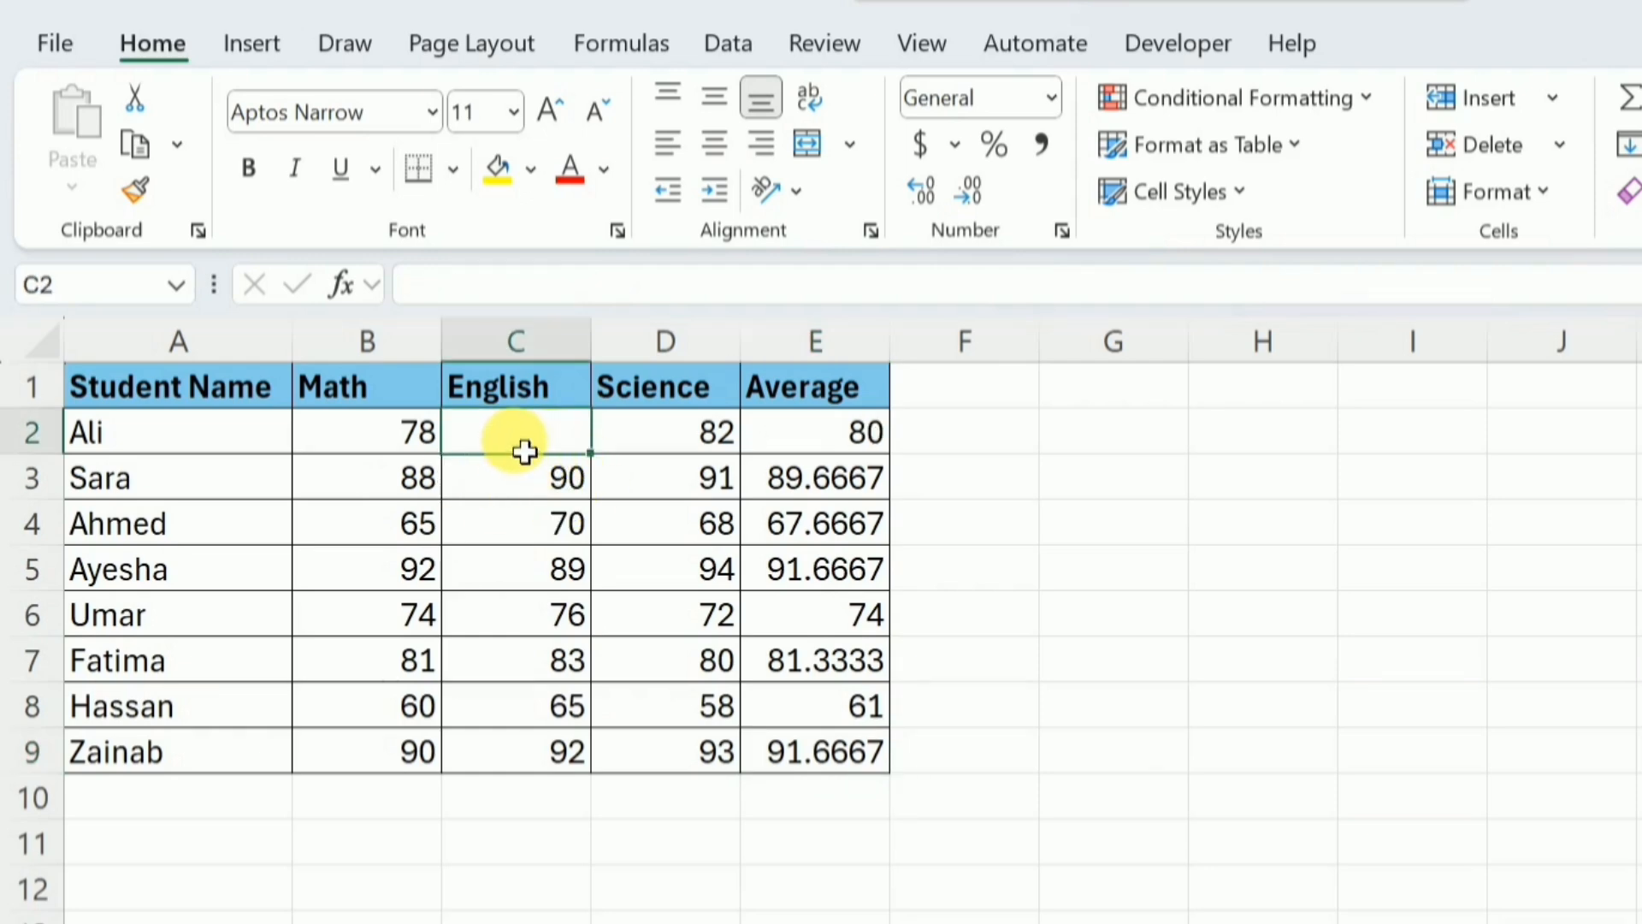
click(814, 445)
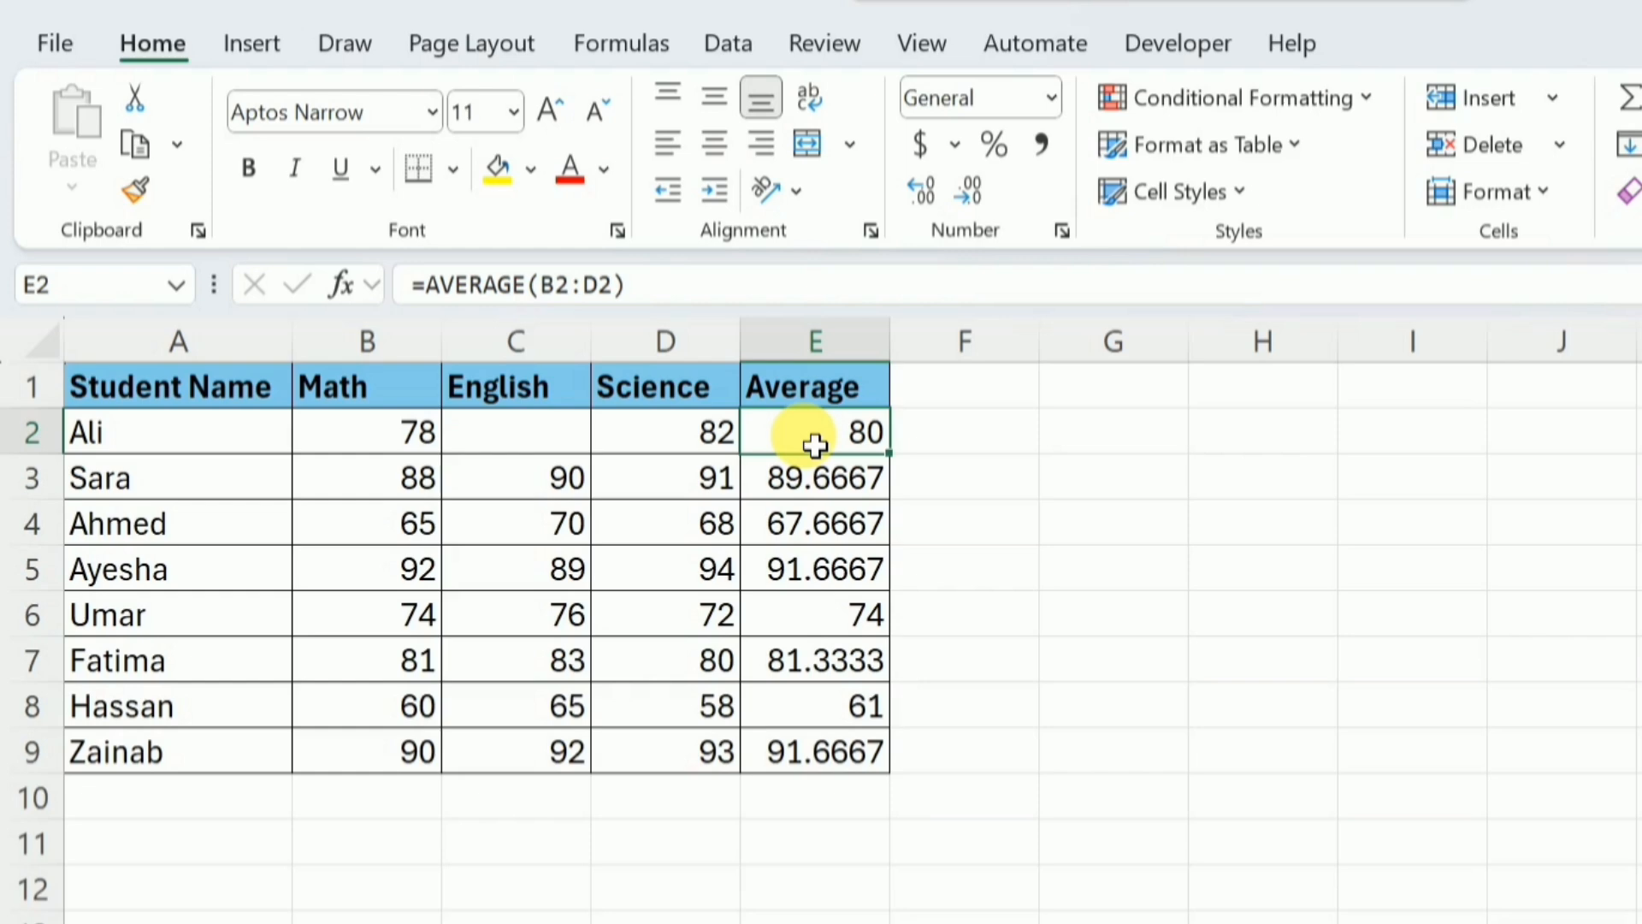
Enter the text abc in C2 as the first student's English mark to test the average with text
click(541, 448)
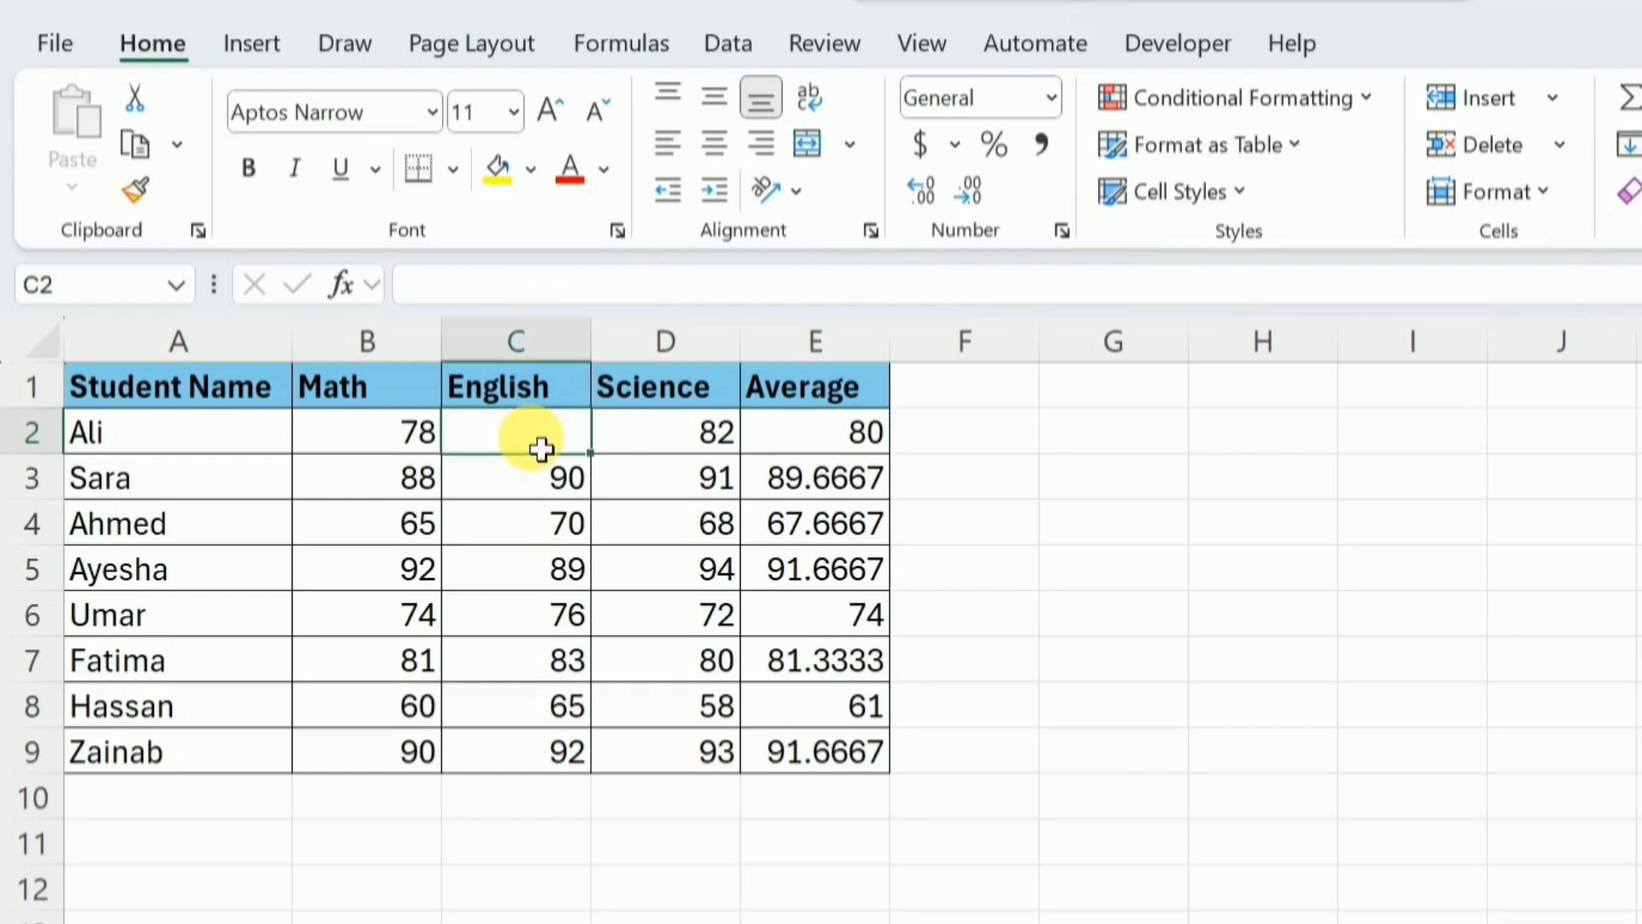
text(abc)
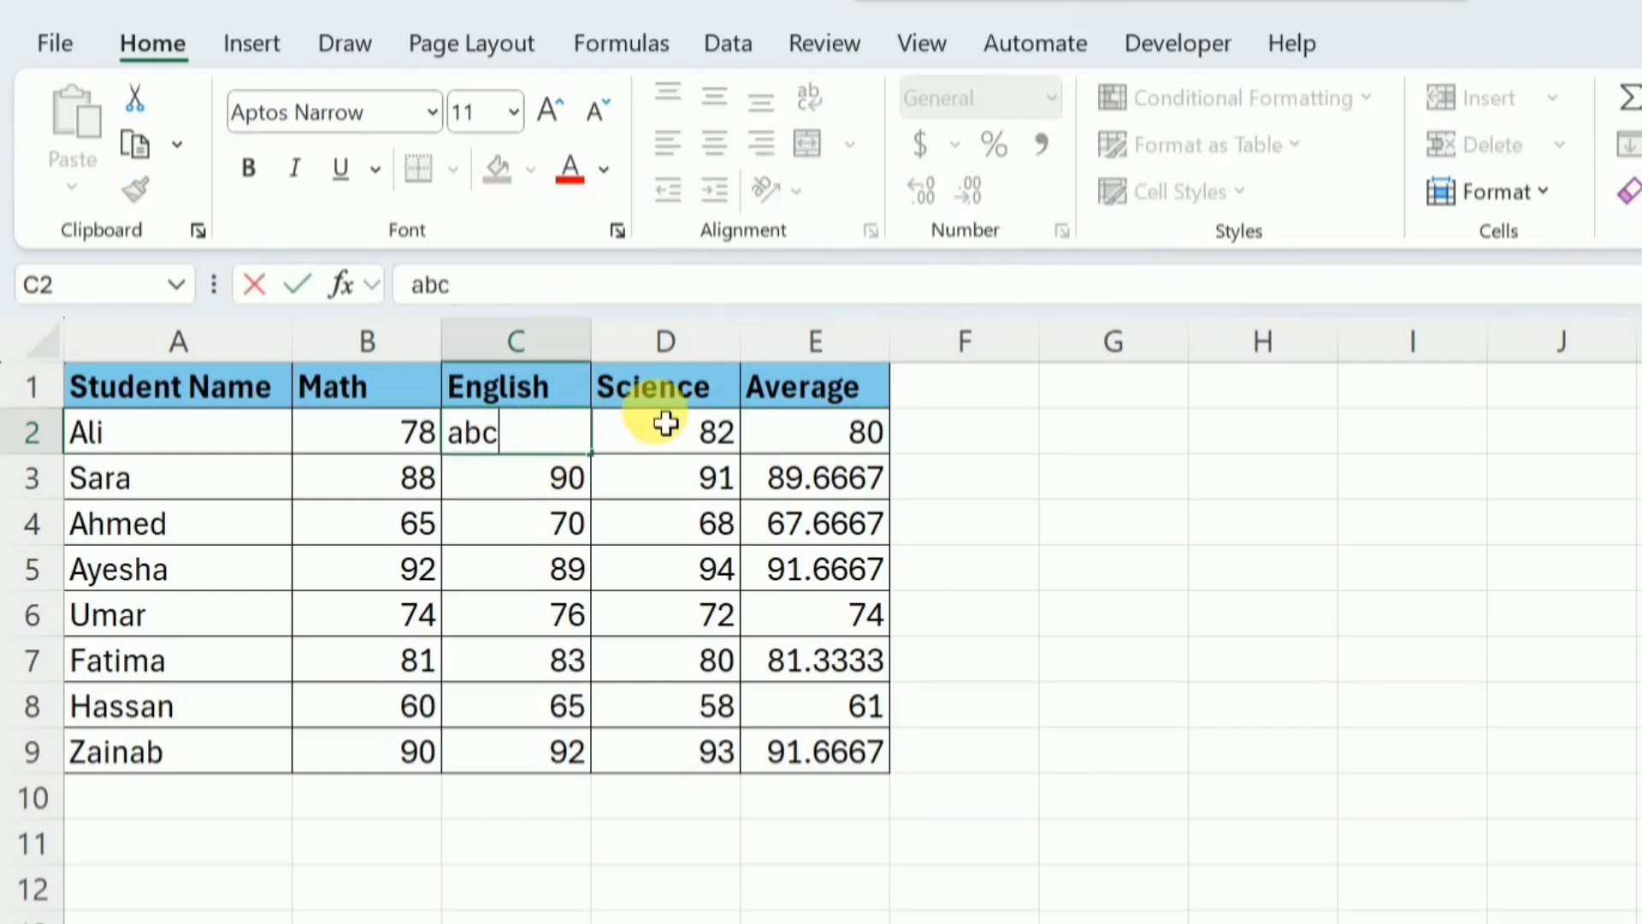
click(697, 441)
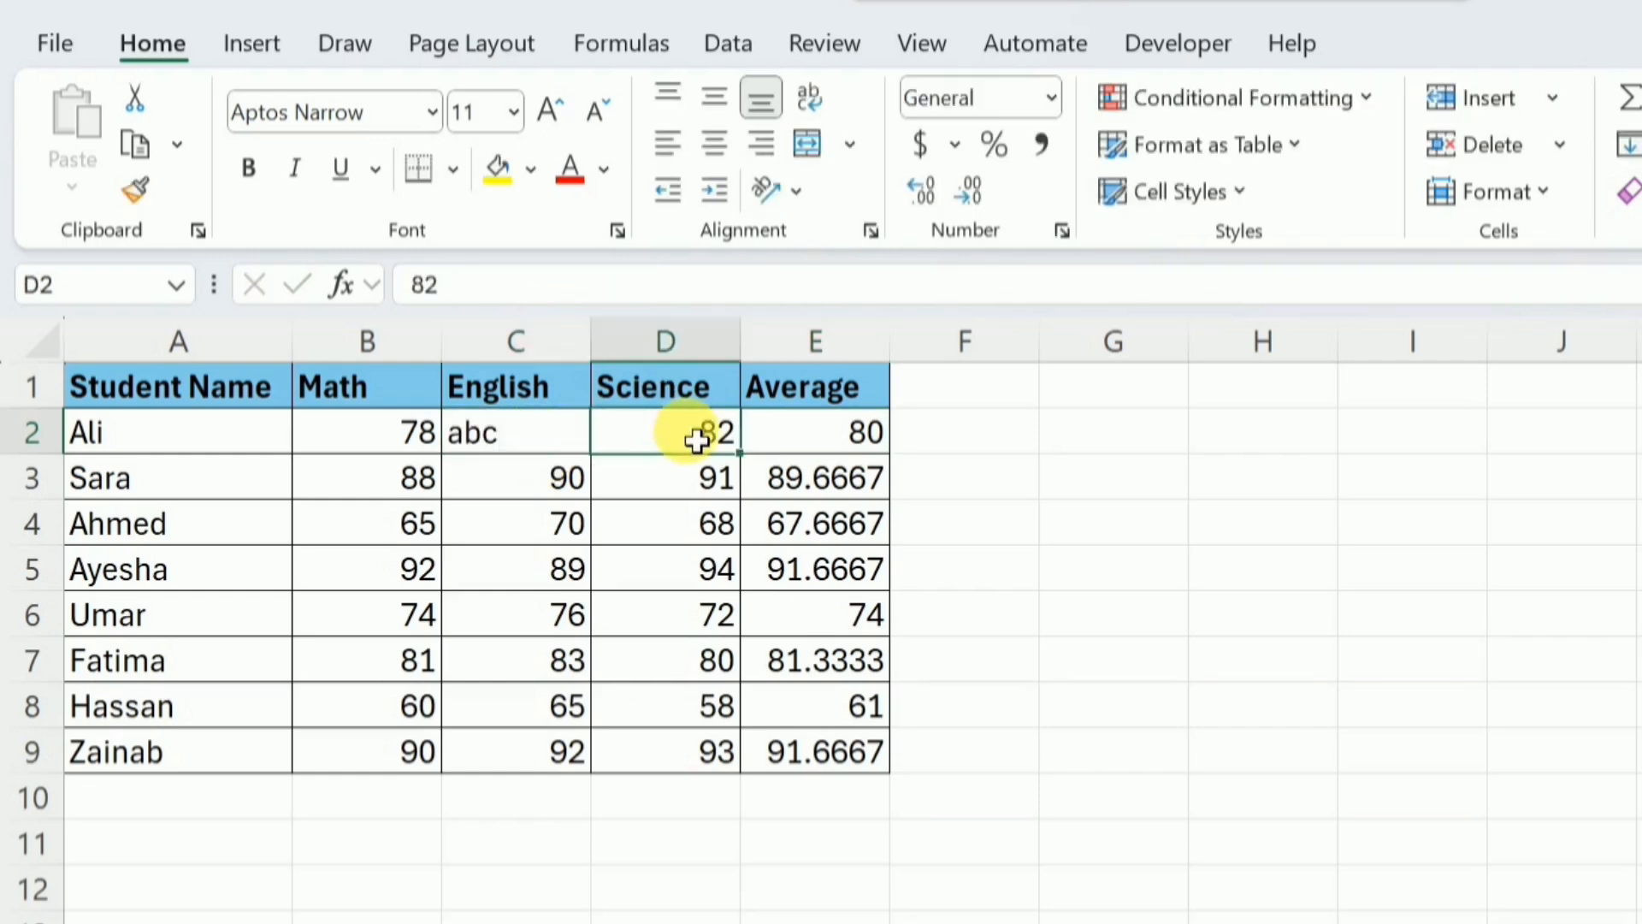